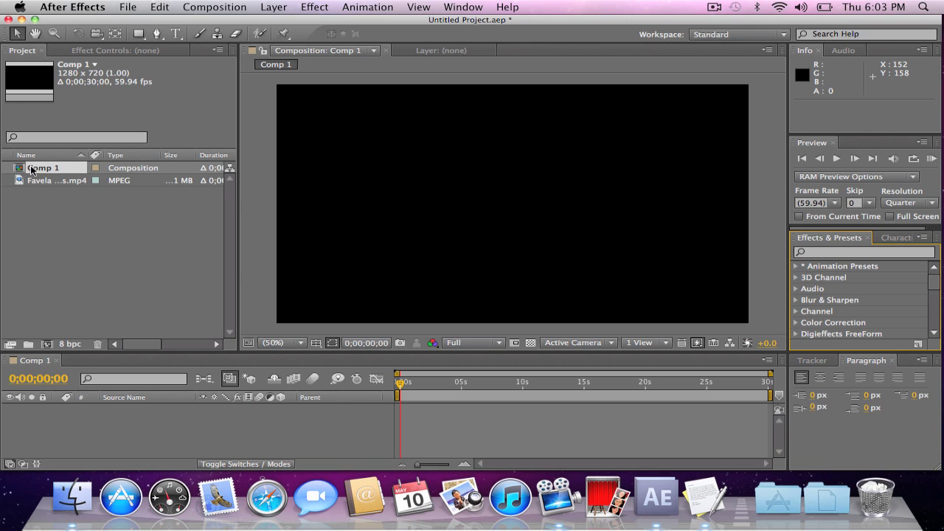
Drop Favela : Jesus.mp4 into Comp 1 as a layer and select it
left_click_drag(33, 180, 57, 413)
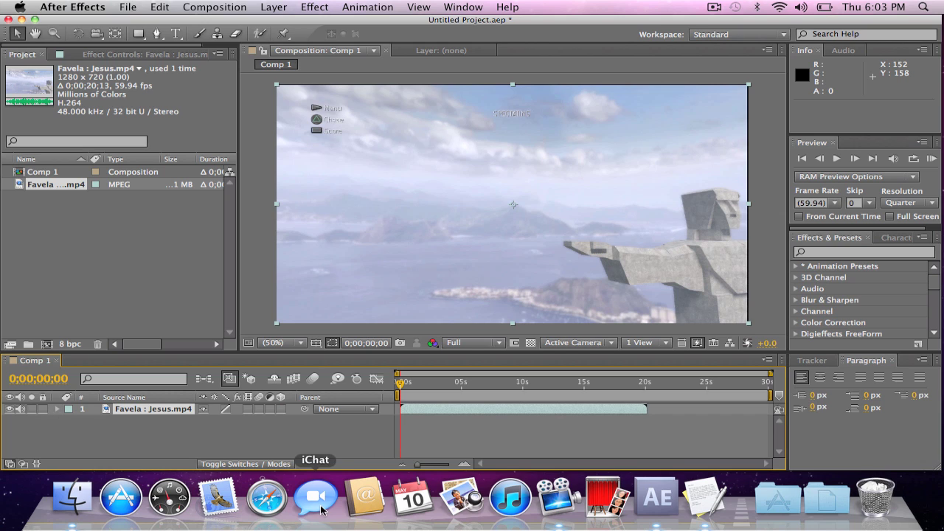
left_click(165, 416)
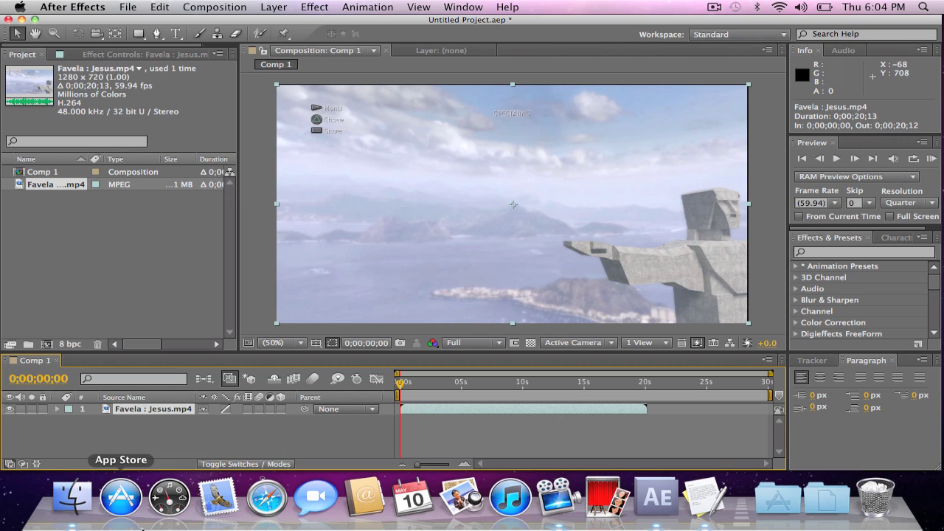
Scale the Favela clip layer to 152% and position it at 324, 266
left_click(58, 409)
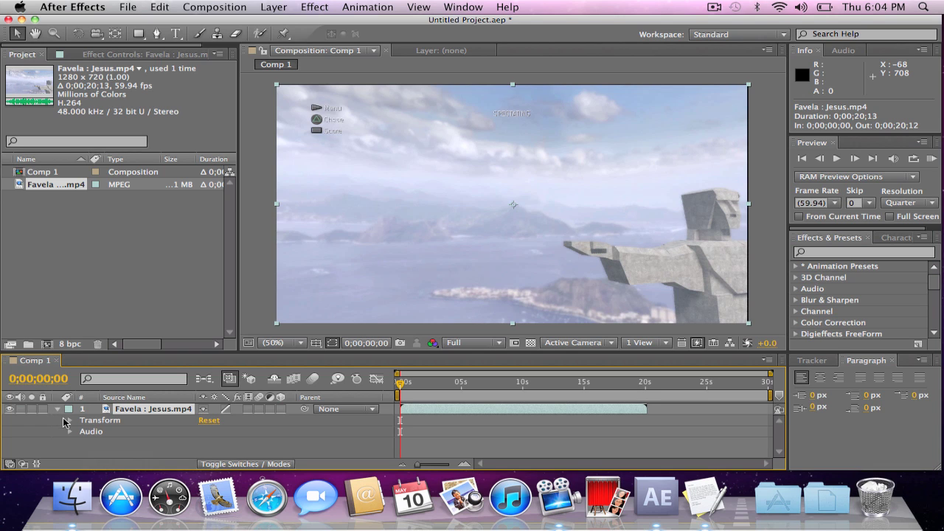
left_click(69, 420)
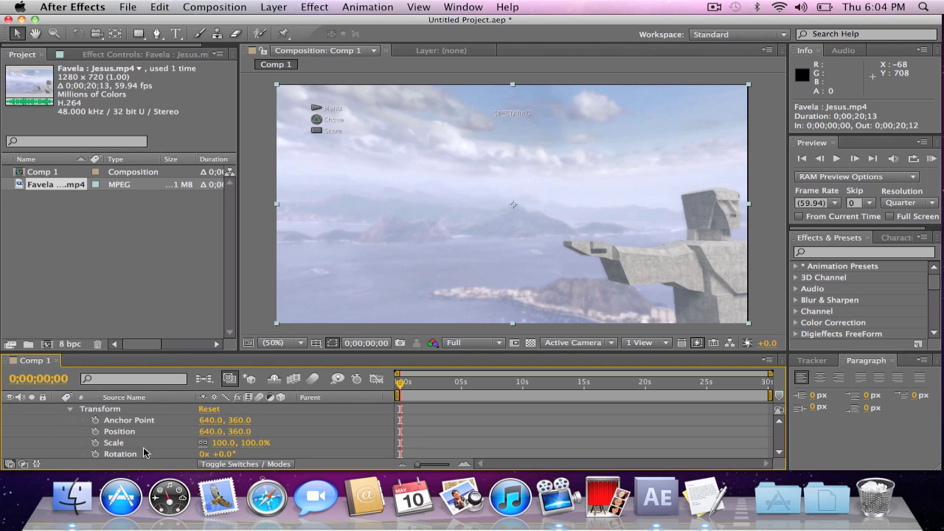
left_click_drag(220, 442, 249, 442)
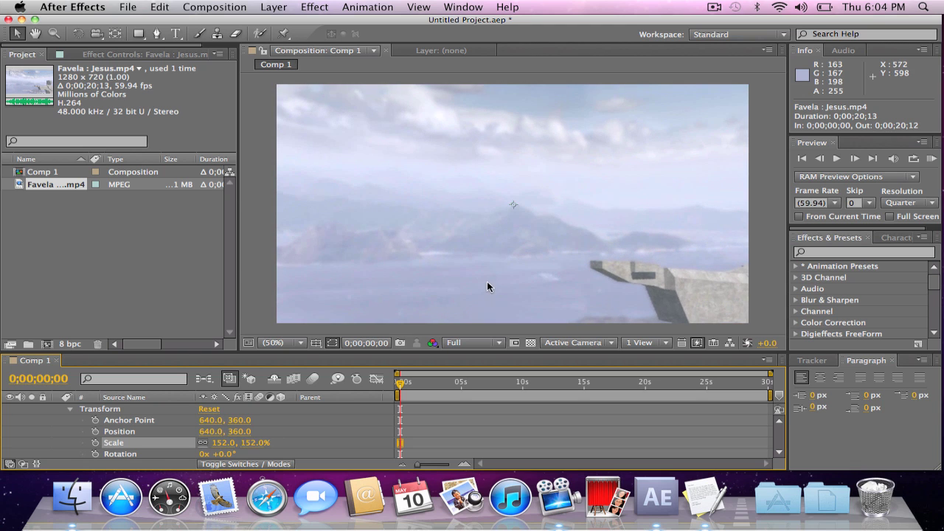
left_click_drag(486, 281, 371, 250)
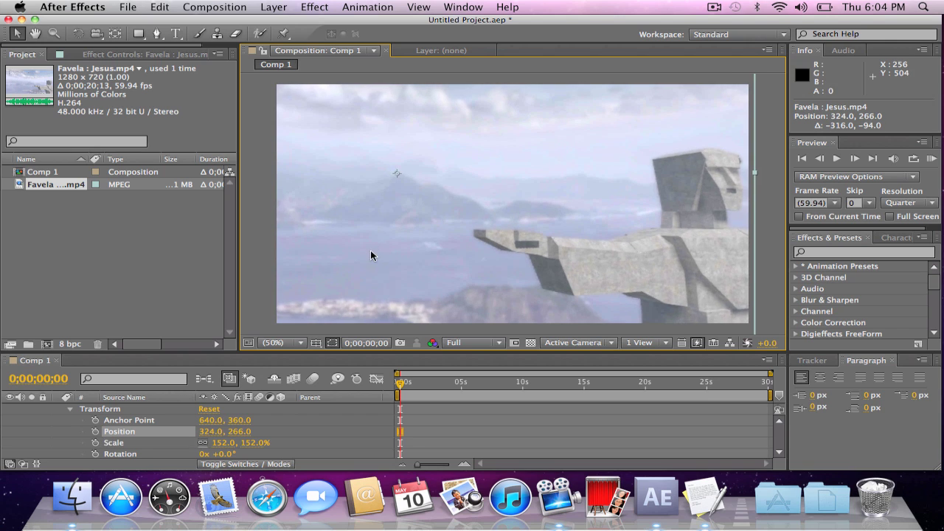
left_click(65, 409)
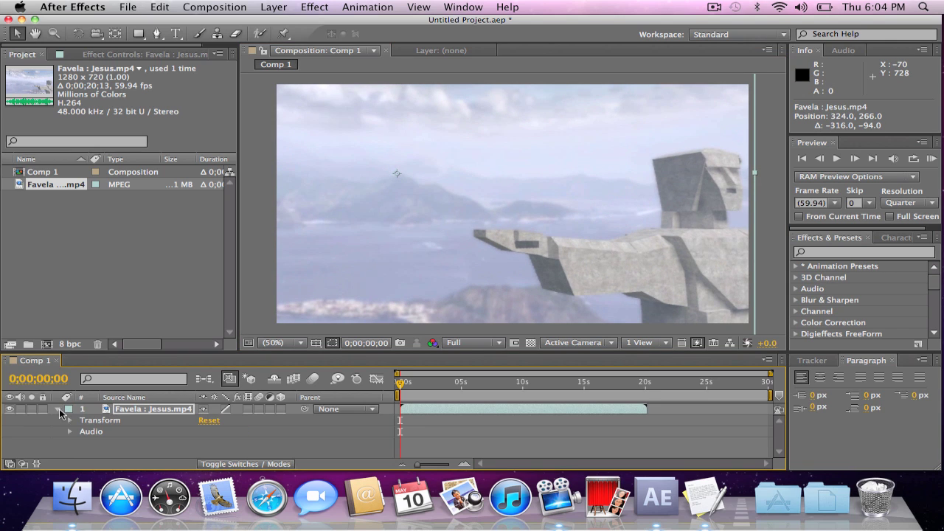
Enable Time Remapping on the Favela clip layer
left_click(59, 408)
left_click(126, 409)
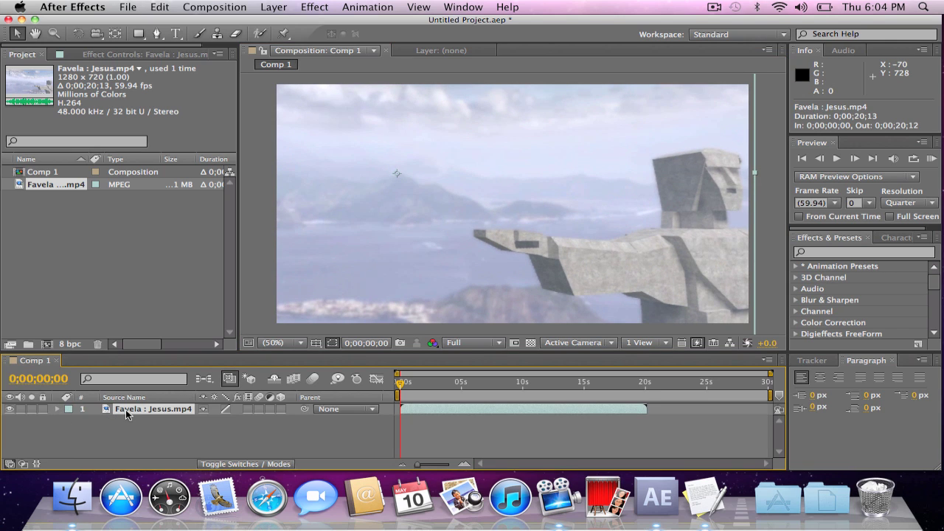
right_click(125, 409)
mouse_move(259, 152)
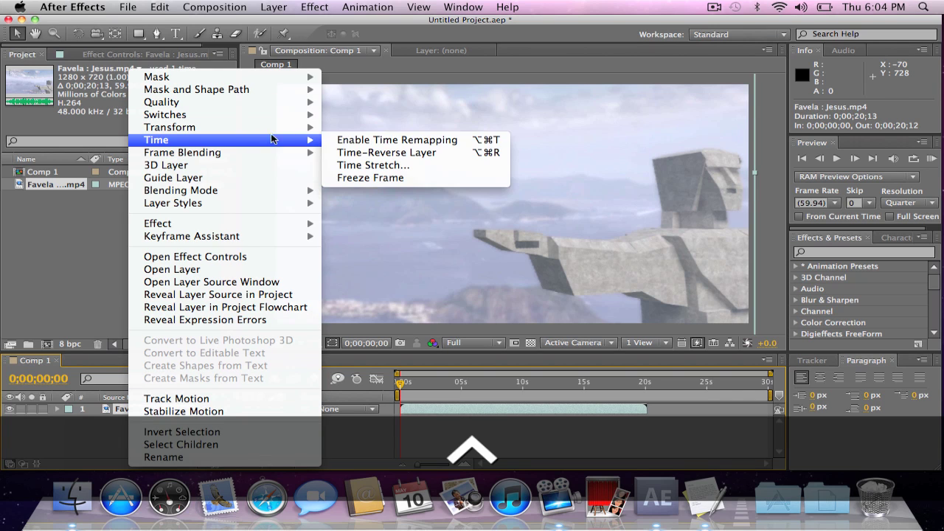
left_click(383, 140)
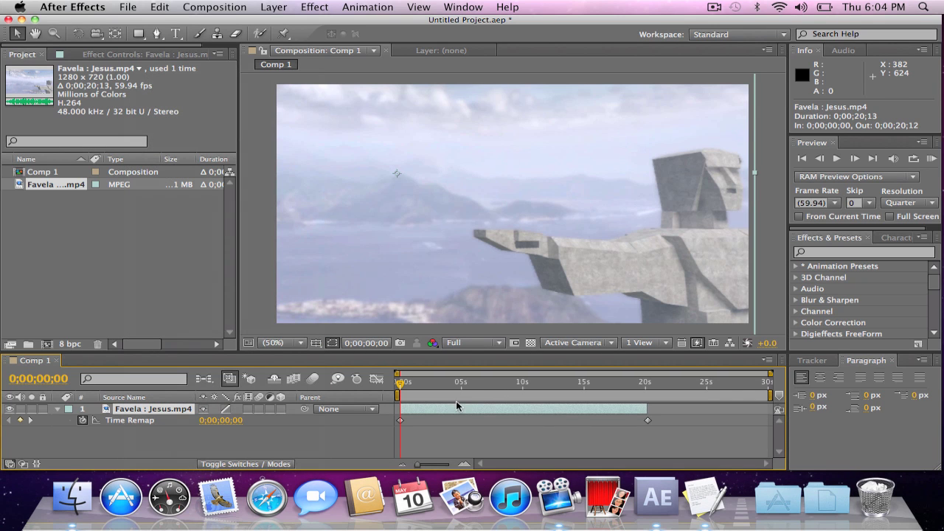
Move the last time-remap keyframe to 0;00;03;34 and trim the layer's out point there
left_click_drag(458, 386, 443, 384)
left_click_drag(647, 421, 443, 421)
left_click(526, 407)
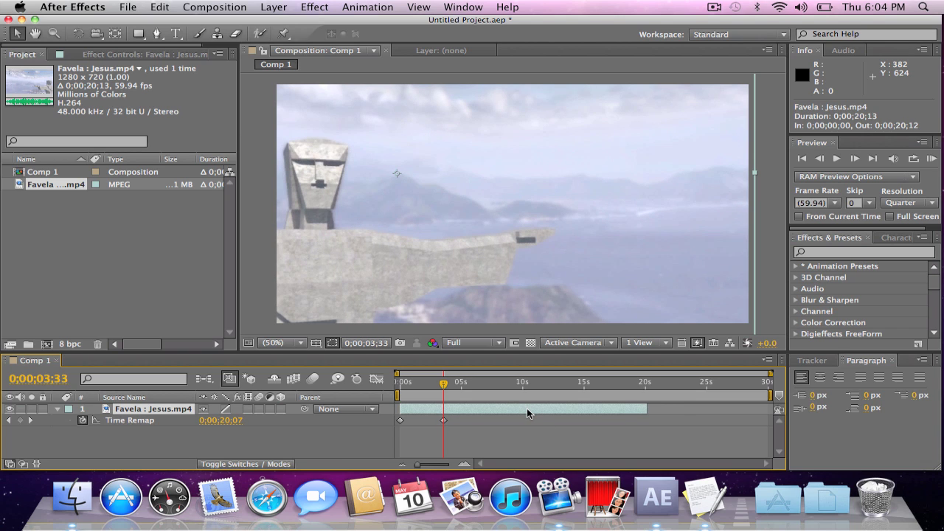
key("alt")
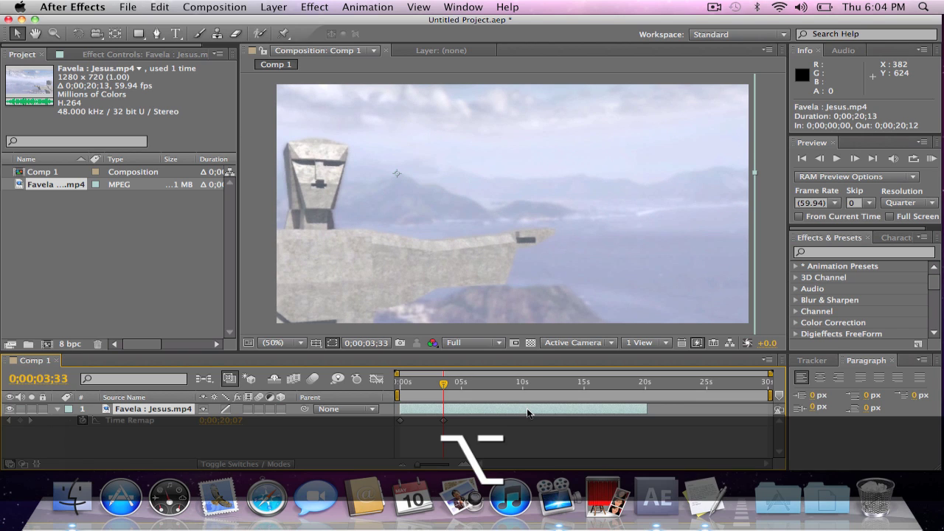
left_click(8, 420)
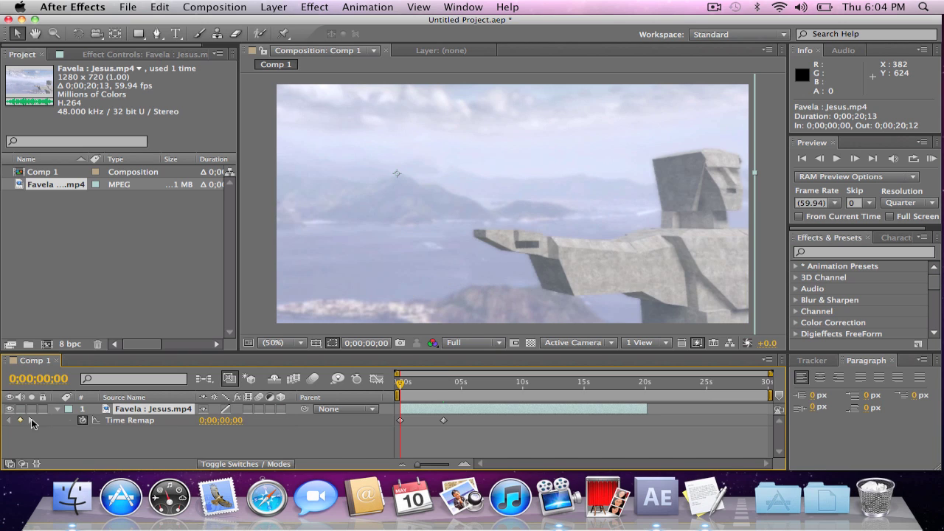
left_click(30, 420)
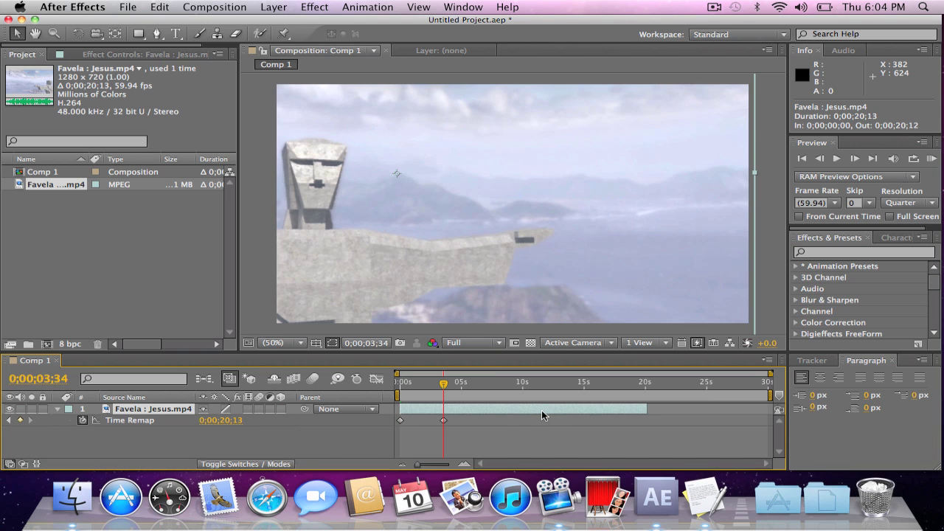
key("alt")
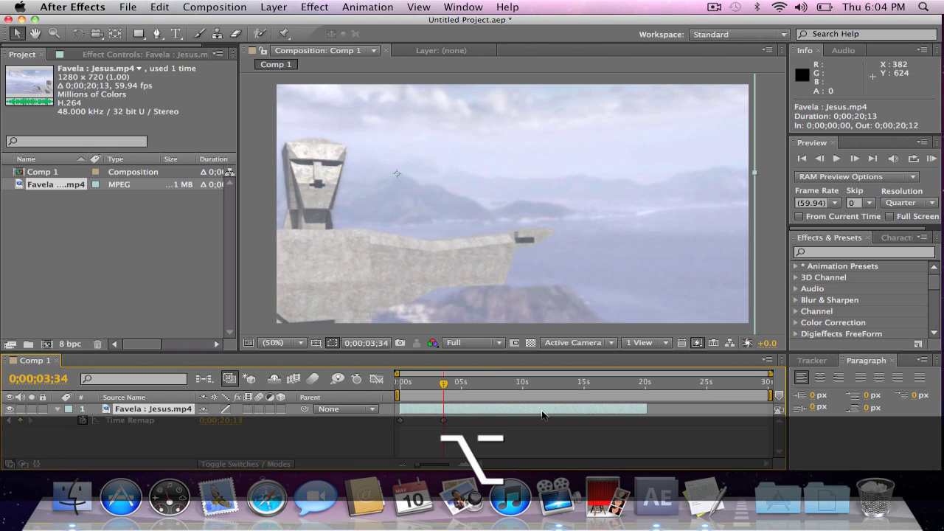
key("alt+bracketright")
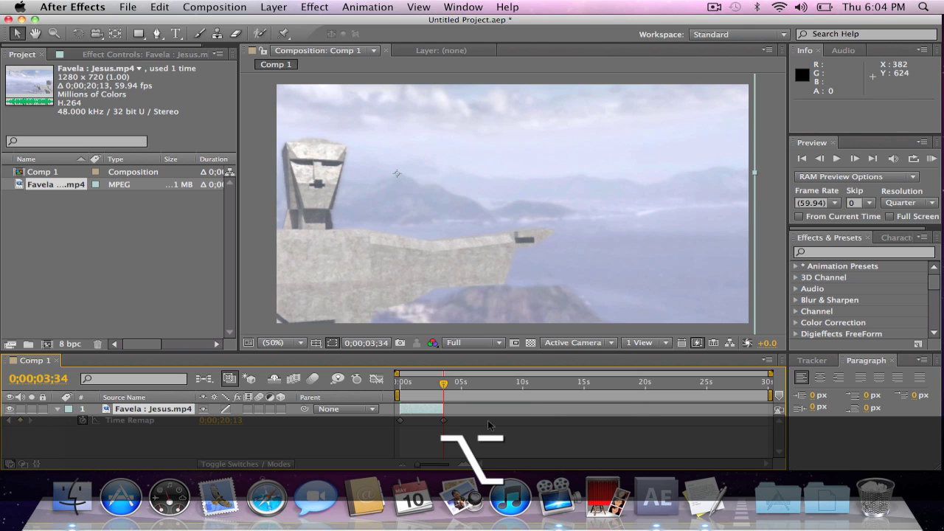
left_click(56, 409)
Create a new null object layer named 'motion track'
left_click(281, 6)
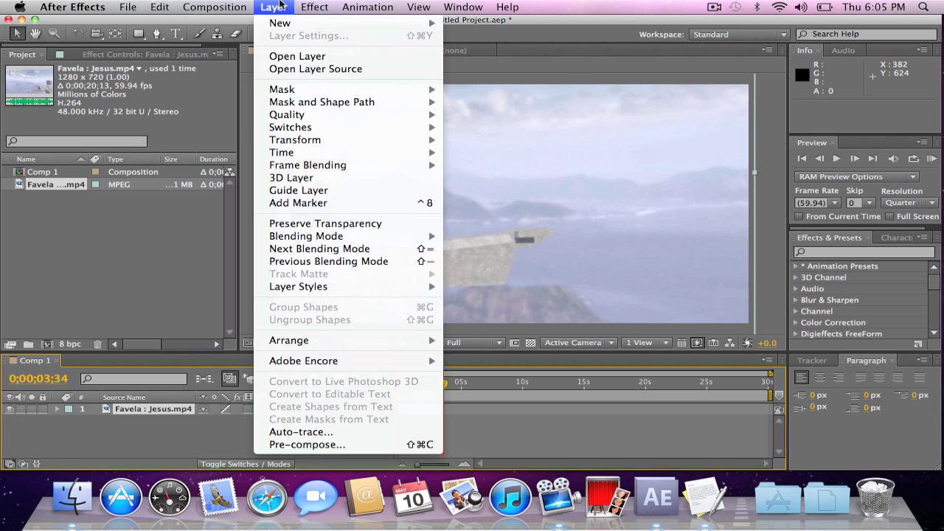
mouse_move(280, 22)
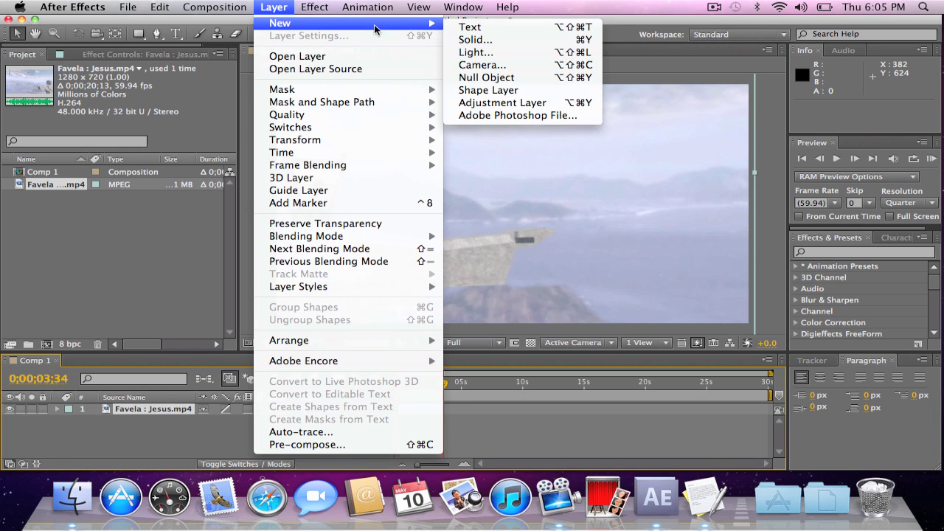
left_click(516, 78)
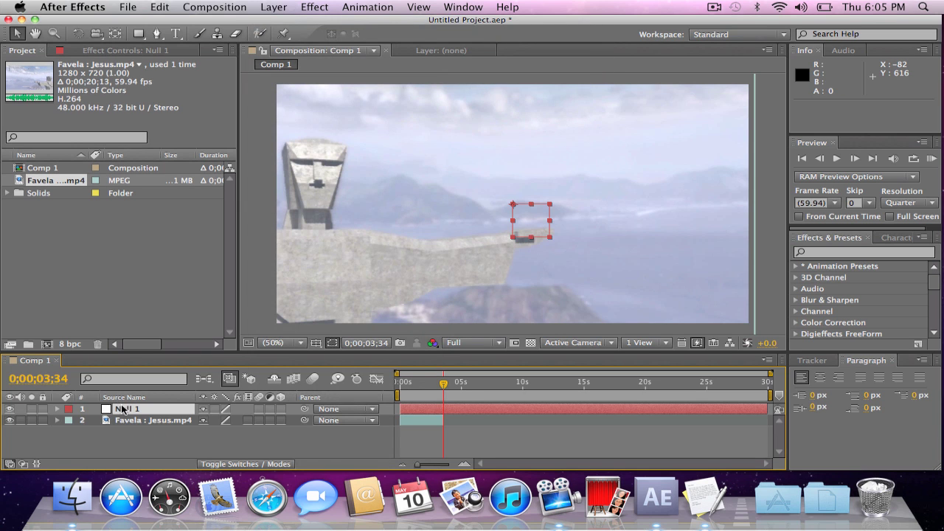
left_click(125, 410, "ctrl")
left_click(175, 458)
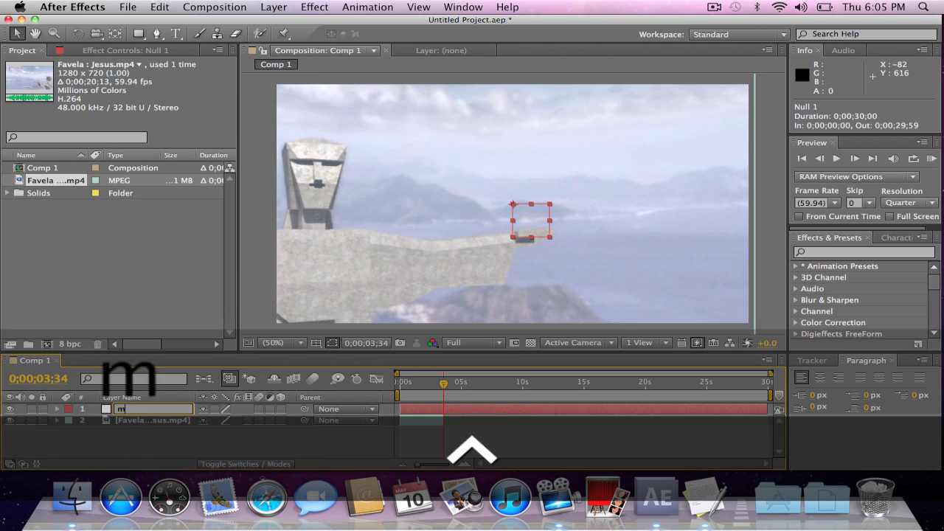
type("motion tra")
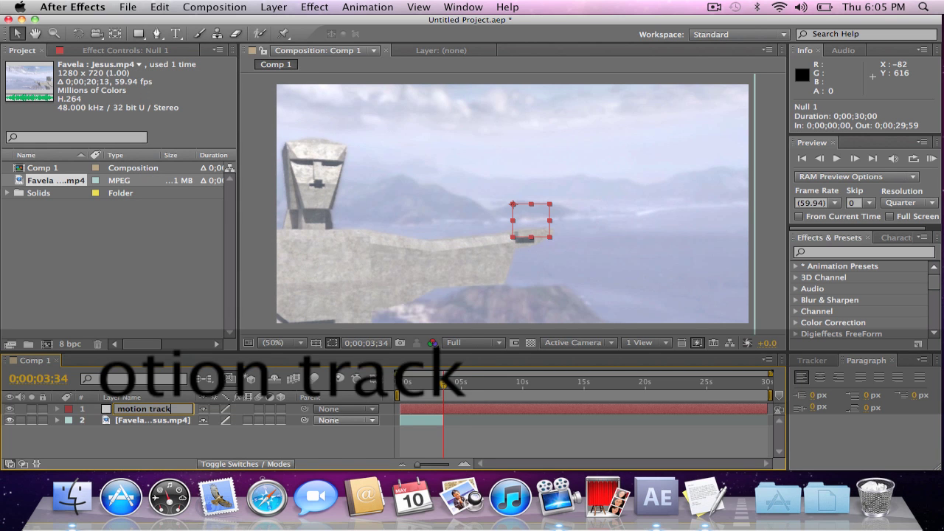
type("ck")
key("Return")
Trim the motion track null to end at 0;00;03;34
left_click(157, 419)
left_click(157, 412)
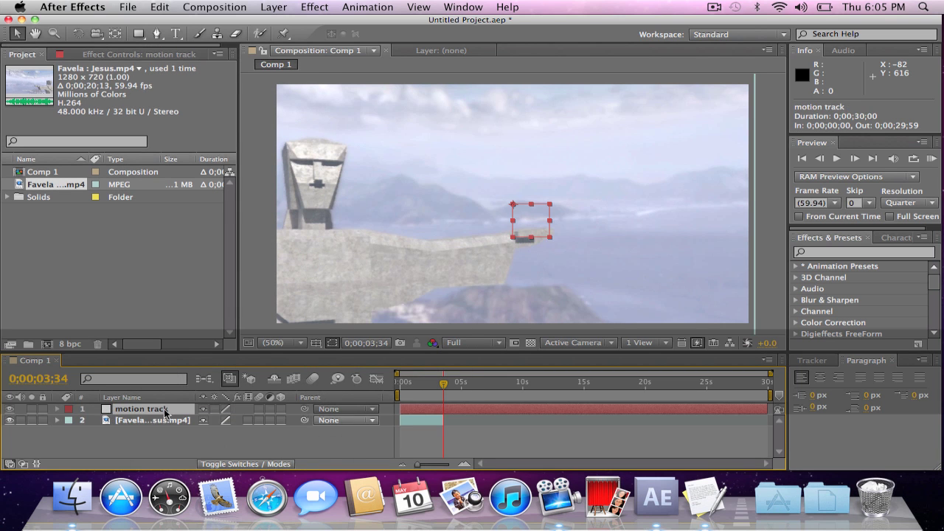
key("alt+bracketright")
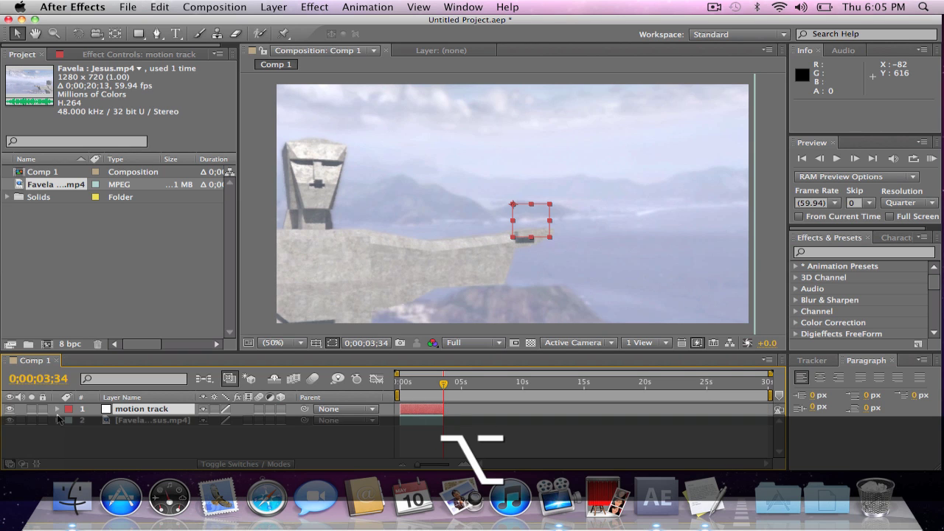
Open the Tracker panel from the Window menu and make the lower panels taller
left_click(147, 421)
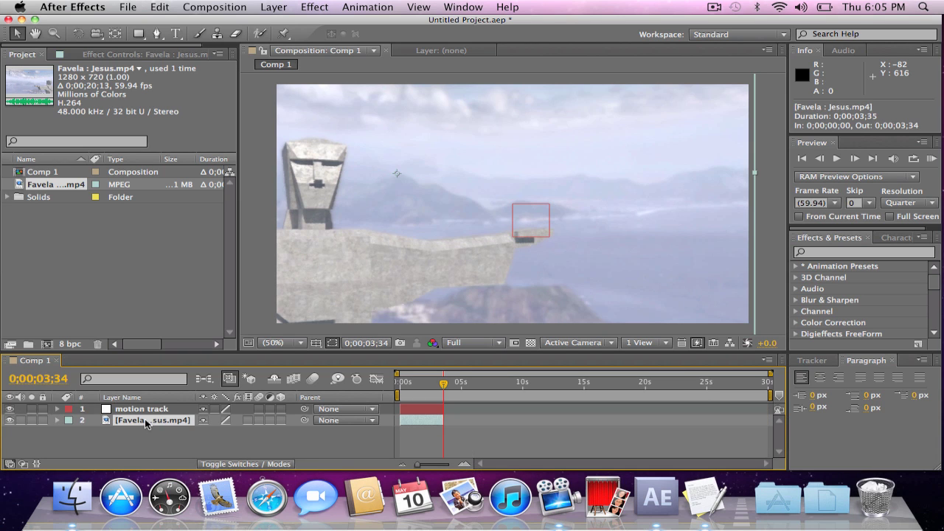
left_click(410, 5)
mouse_move(485, 8)
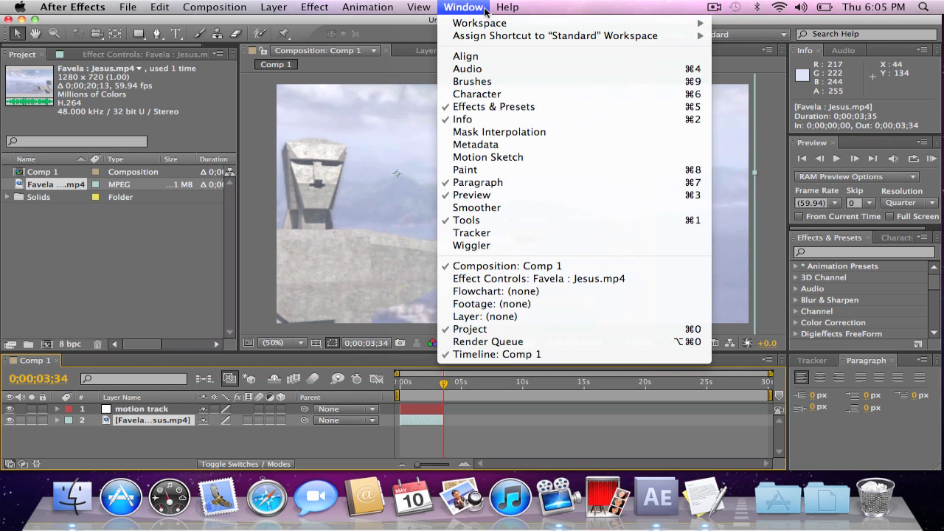
left_click(514, 233)
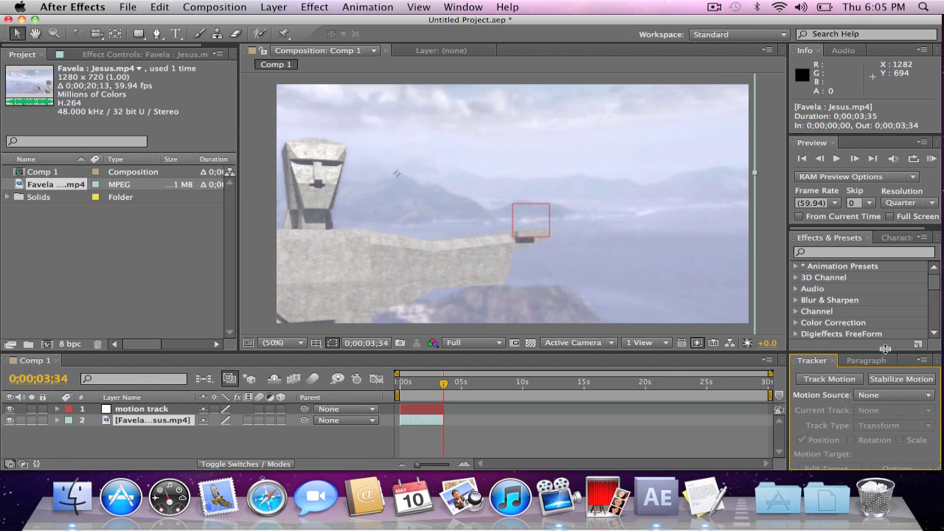
left_click_drag(884, 346, 884, 309)
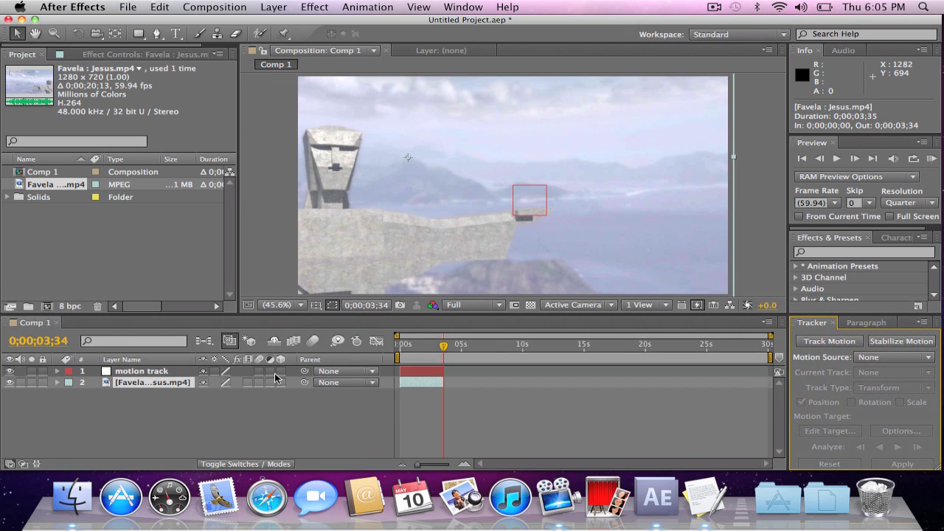
Start Track Motion on the clip layer, dismissing the time-remapping warning
left_click(163, 382)
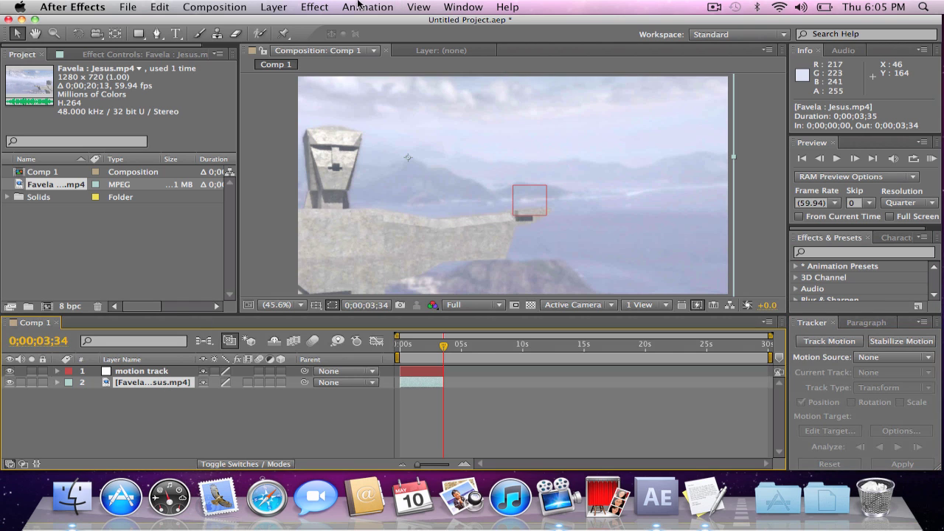
left_click(834, 340)
left_click(590, 190)
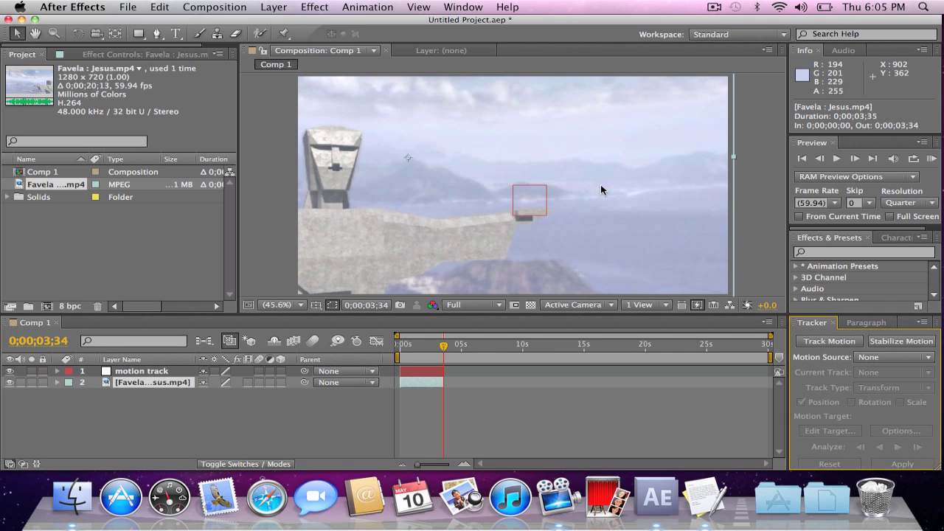
left_click(136, 373)
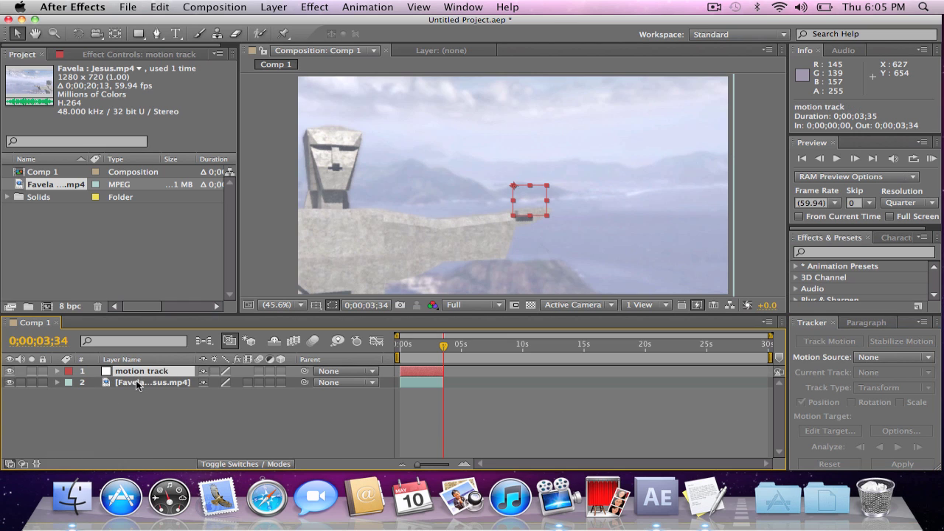
left_click(136, 382)
Pre-compose the clip into a new comp named '1st cinematic' and trim its out point
left_click(233, 6)
mouse_move(273, 6)
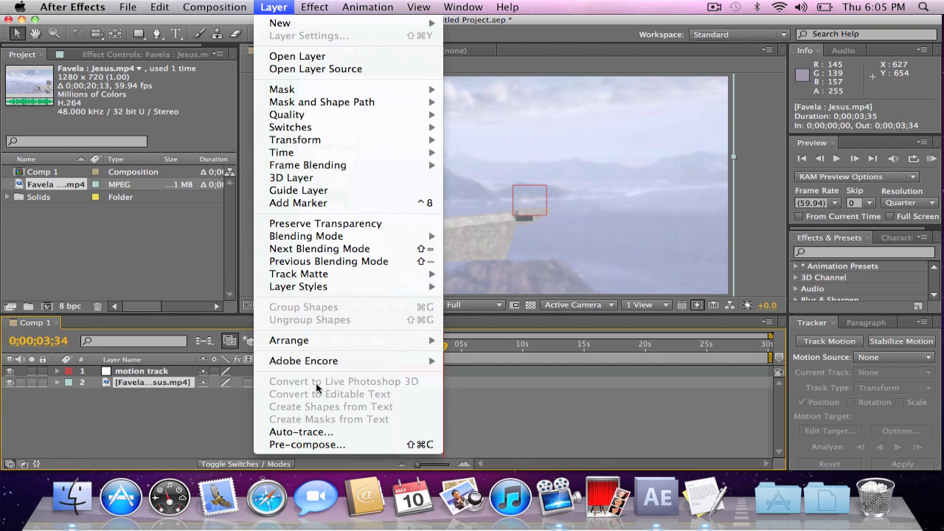
left_click(331, 444)
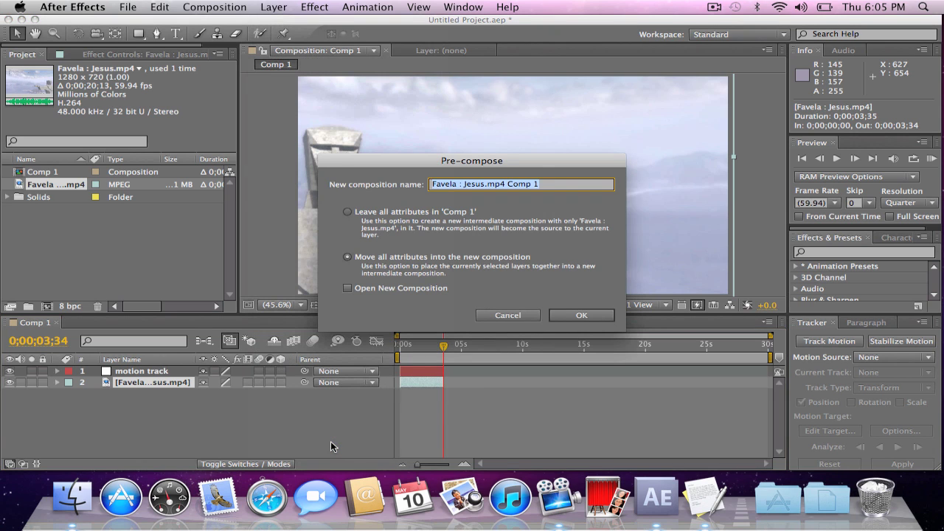
type("1st ")
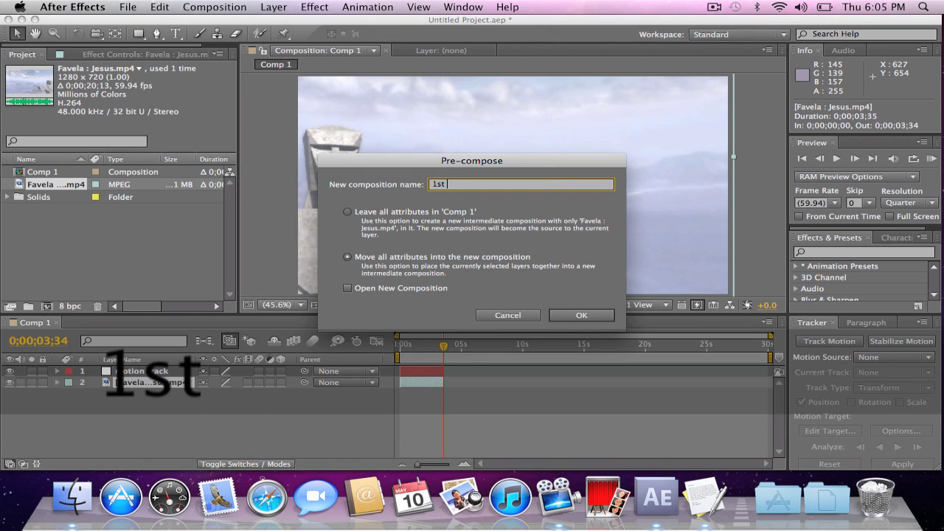
type("cinematic")
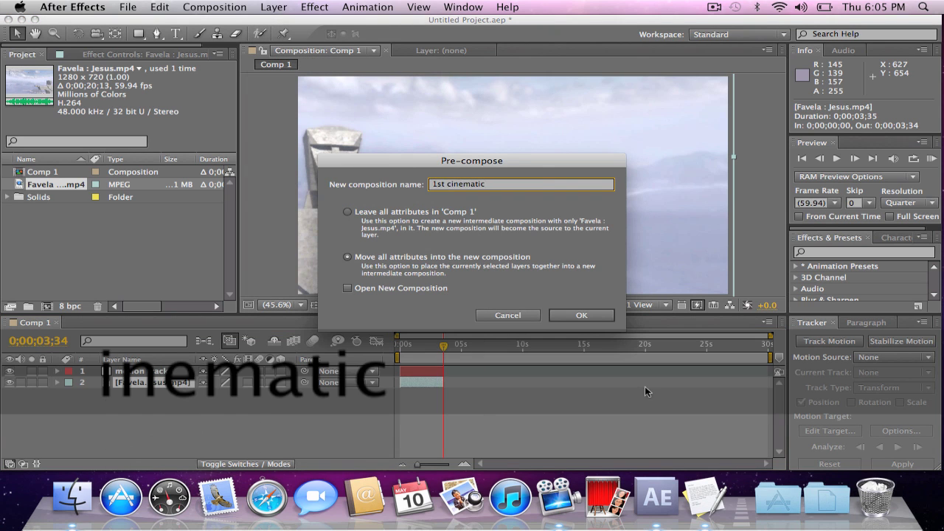
left_click(582, 315)
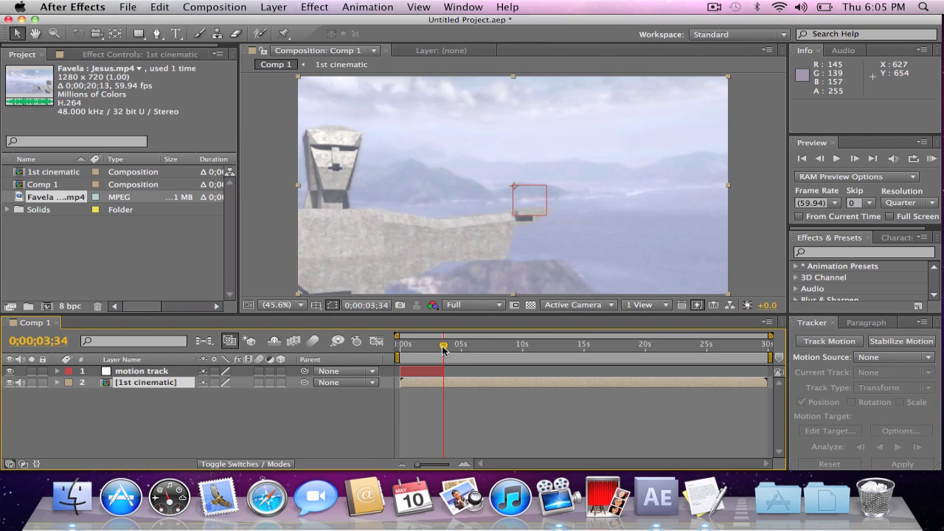
key("alt+bracketright")
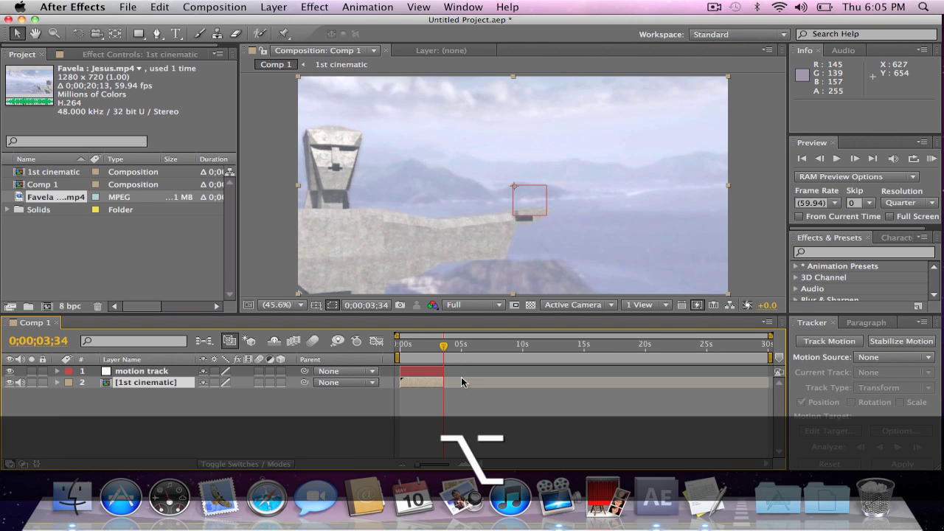
Cancel a second pre-compose, select the 1st cinematic layer, and return to frame 0
left_click(280, 6)
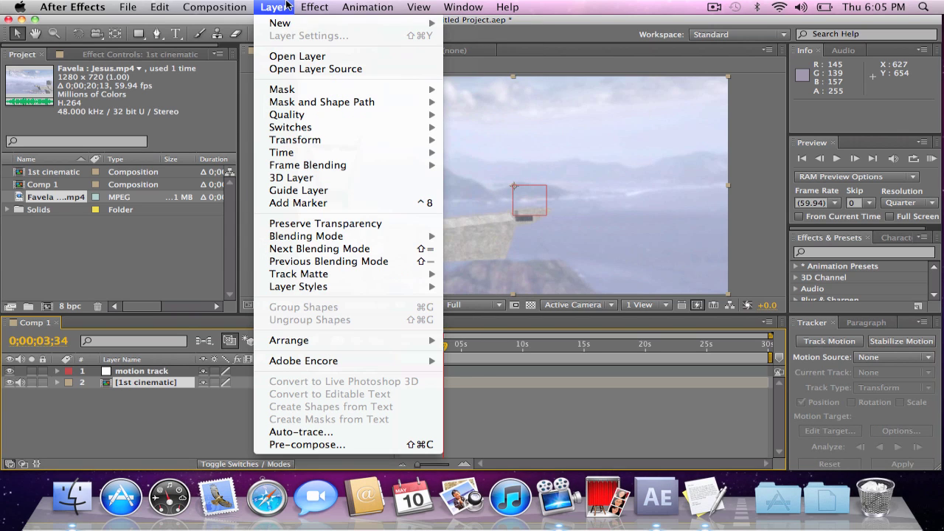
left_click(298, 446)
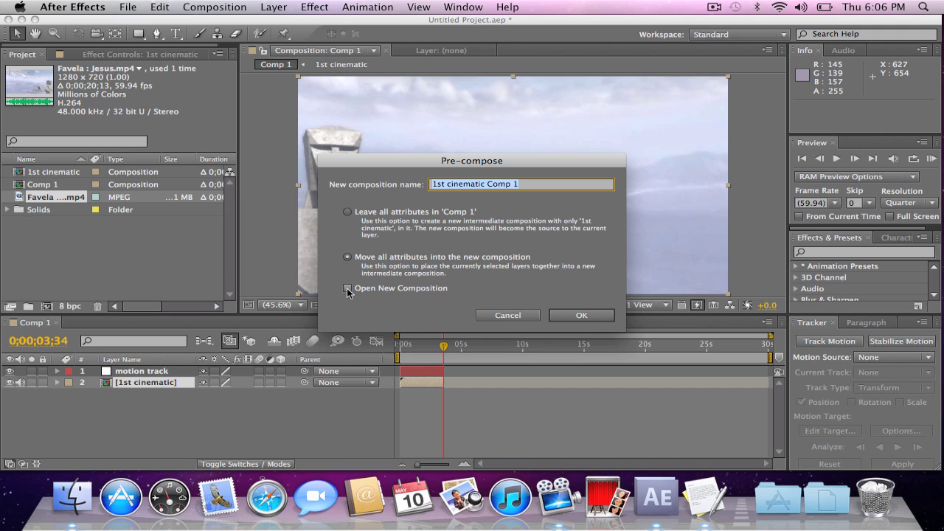
left_click(517, 313)
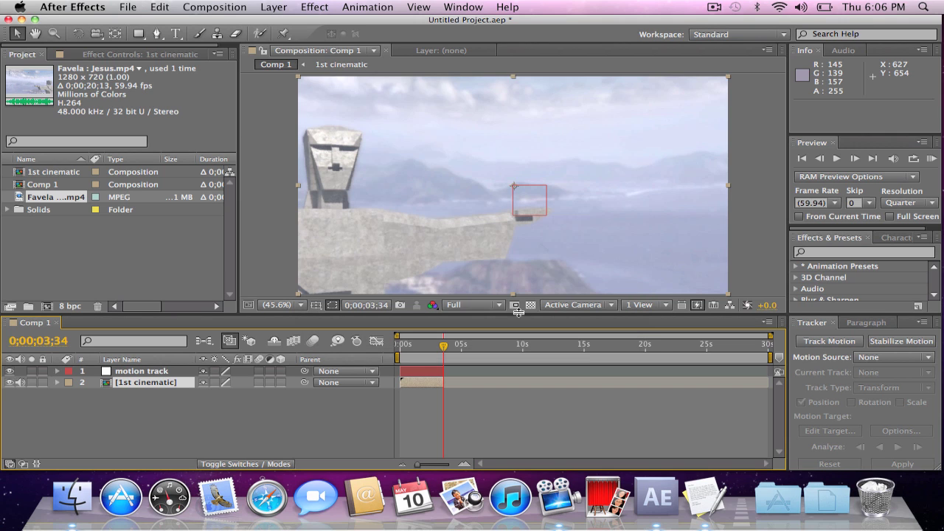
left_click(163, 370)
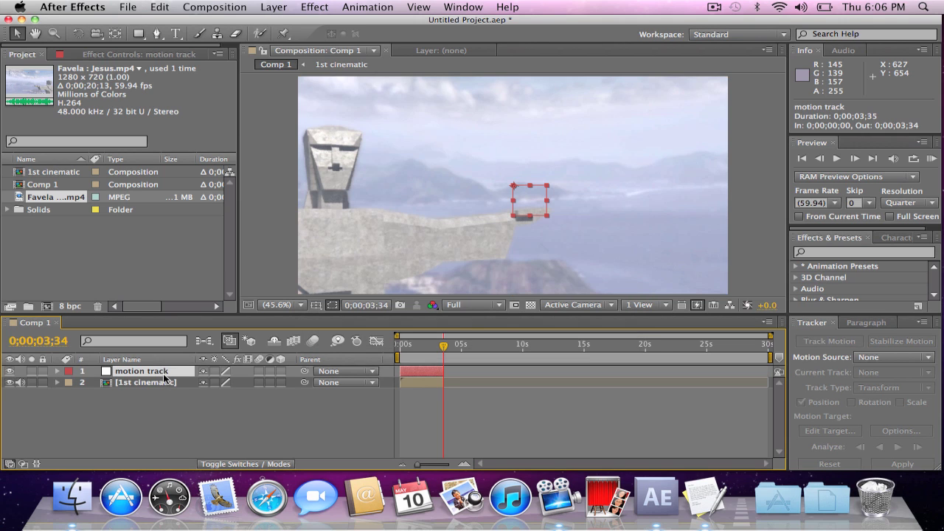
left_click(165, 383)
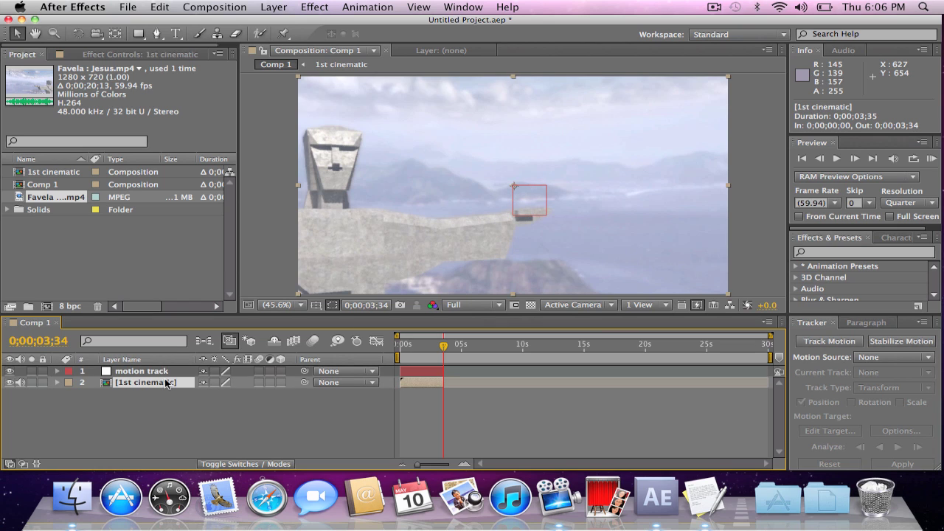
left_click(802, 159)
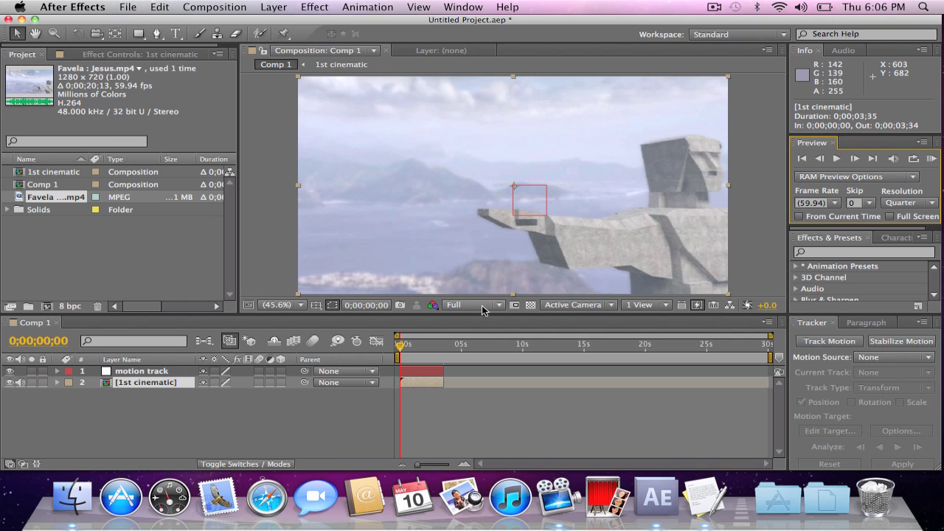
Start Track Motion on 1st cinematic and fit Track Point 1's boxes around the statue's head
left_click(135, 383)
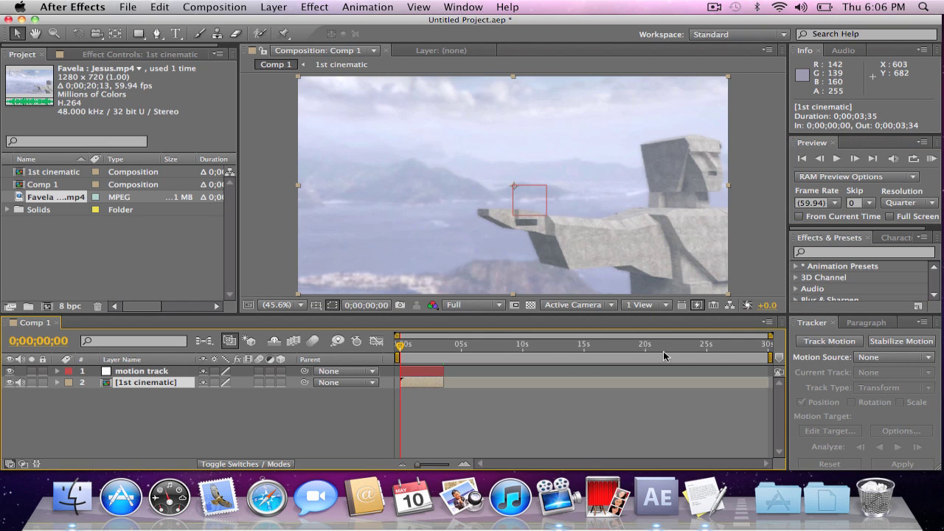
left_click(828, 341)
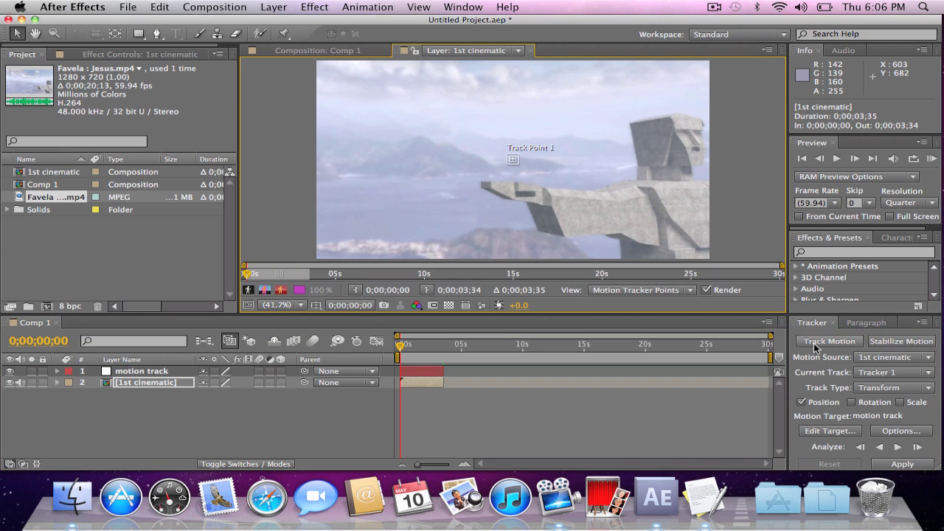
left_click(517, 161)
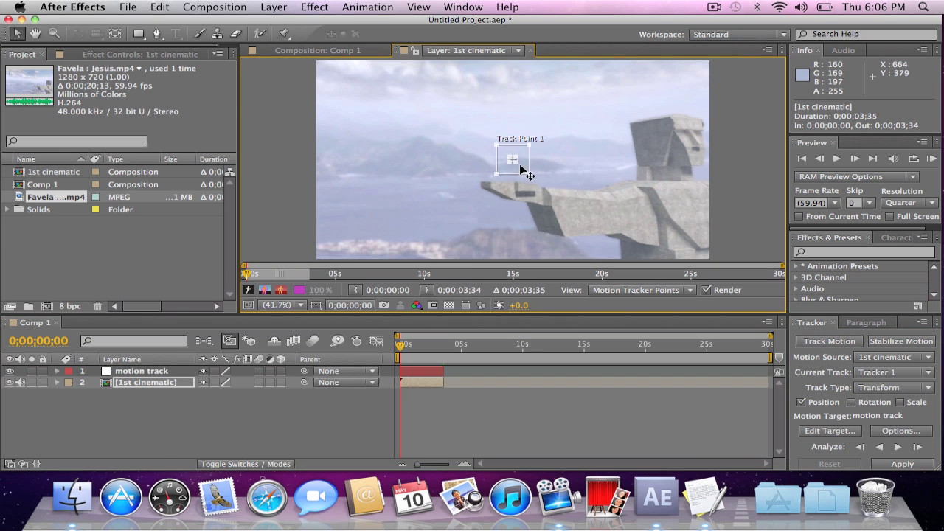
left_click_drag(516, 160, 524, 170)
left_click_drag(531, 173, 626, 185)
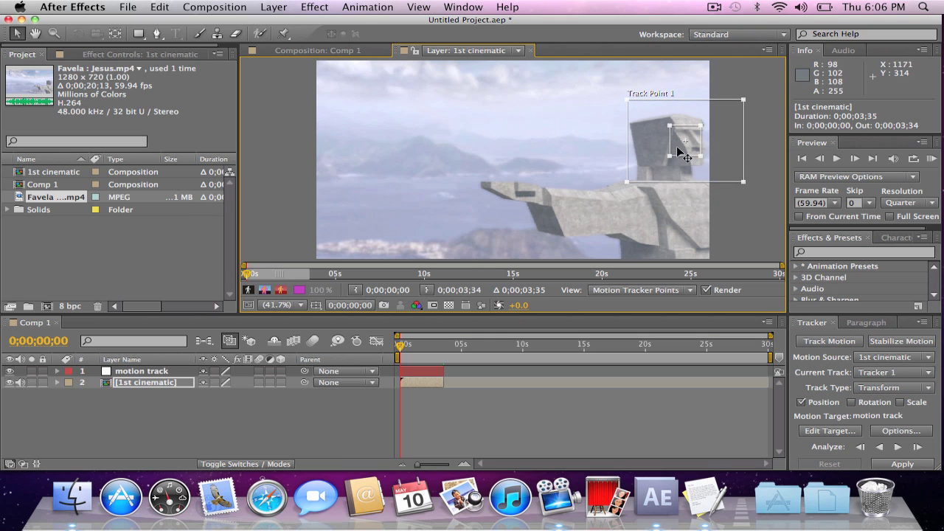
left_click_drag(668, 161, 634, 169)
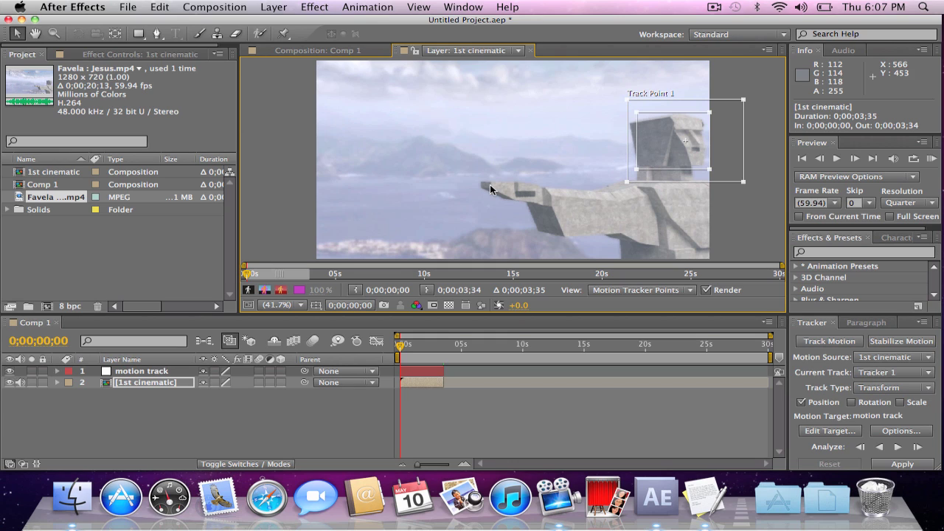
Mute the 1st cinematic layer's audio and fine-tune the track point on the statue's head
left_click(24, 383)
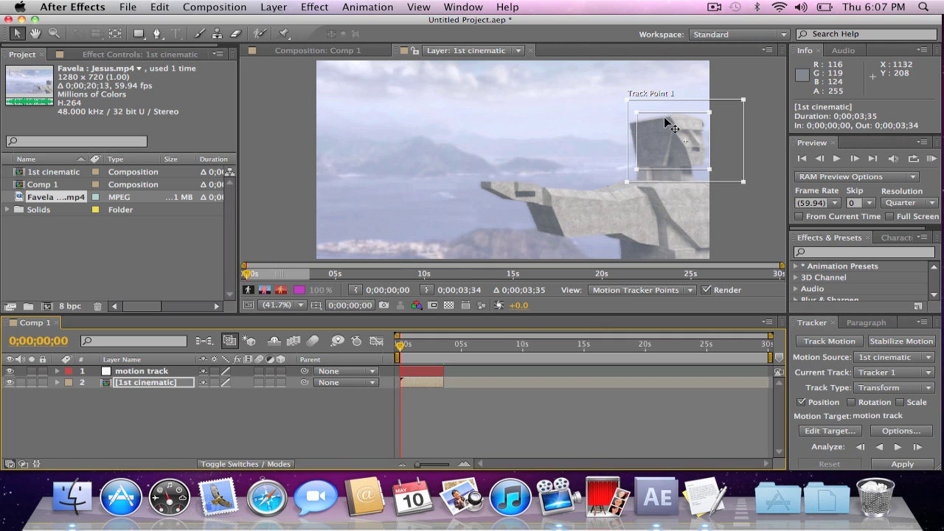
mouse_move(671, 123)
left_mouse_down()
mouse_move(667, 109)
mouse_move(669, 118)
left_mouse_up()
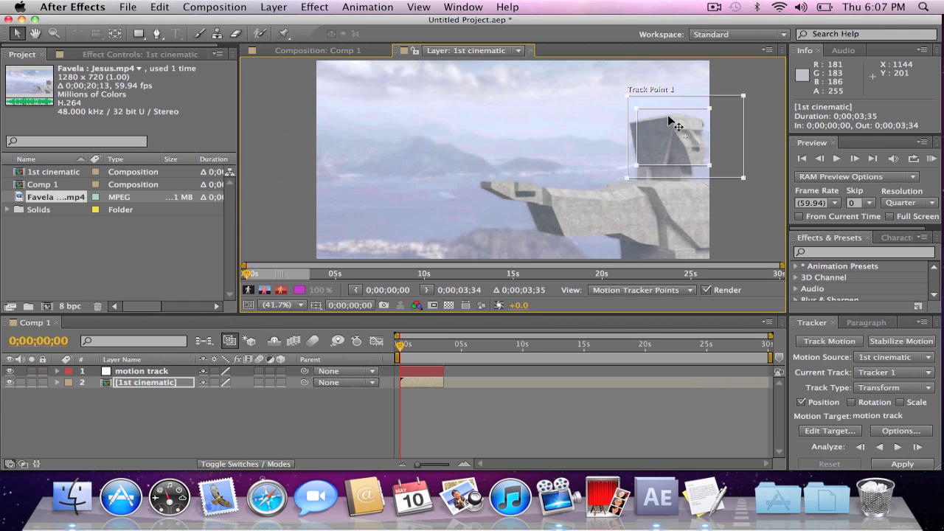
left_click_drag(666, 140, 668, 146)
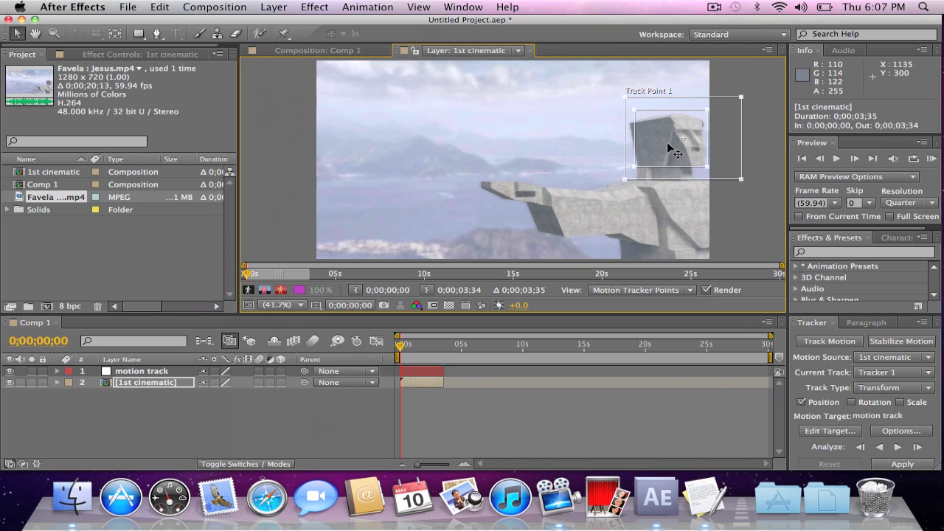
Run Analyze Forward on Tracker 1 through to 0;00;03;34
left_click(900, 448)
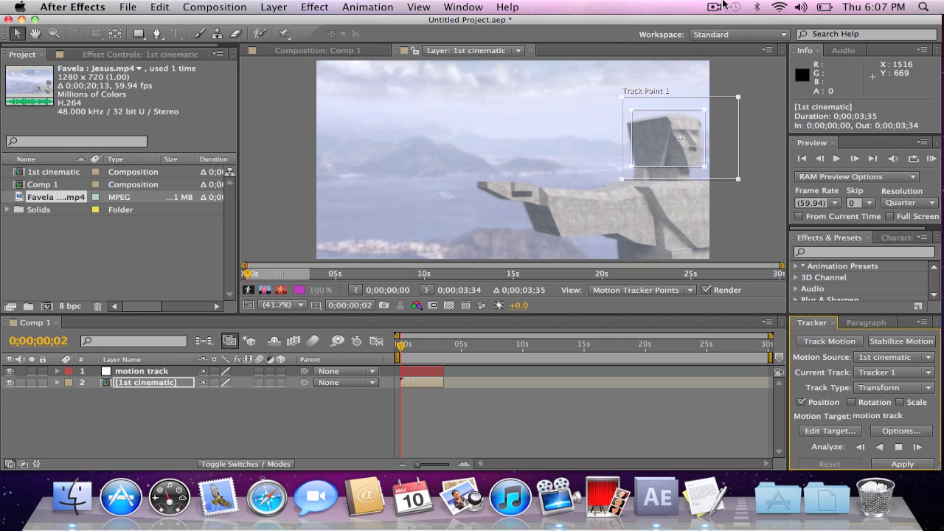
left_click(713, 6)
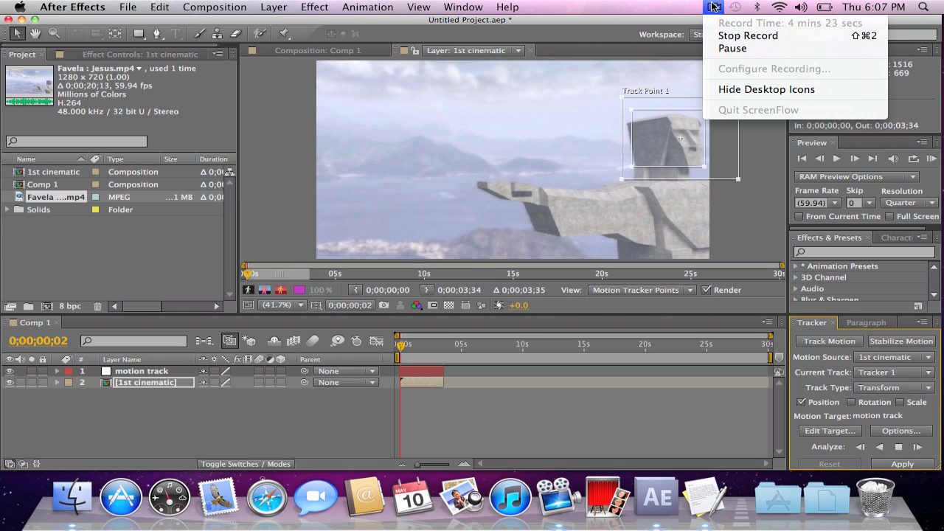
left_click(731, 49)
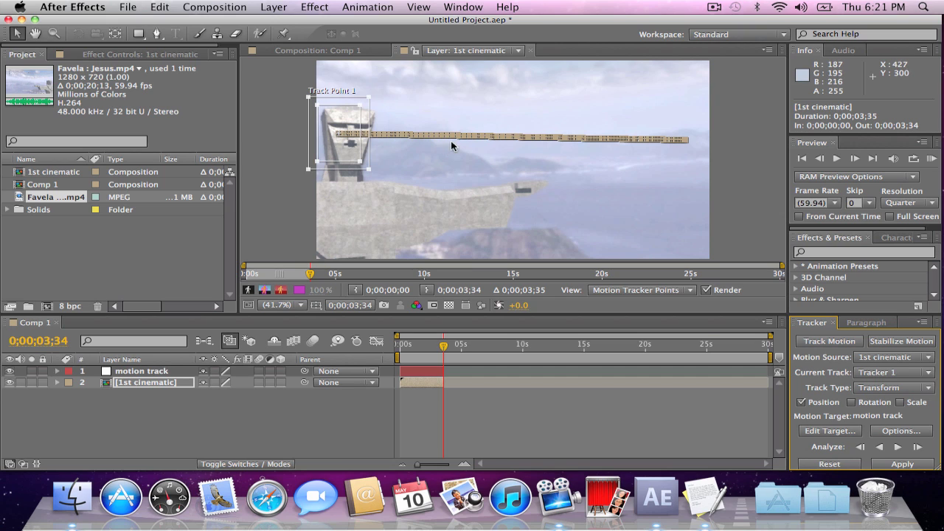
Set the tracker's target layer to 'motion track'
left_click(844, 459)
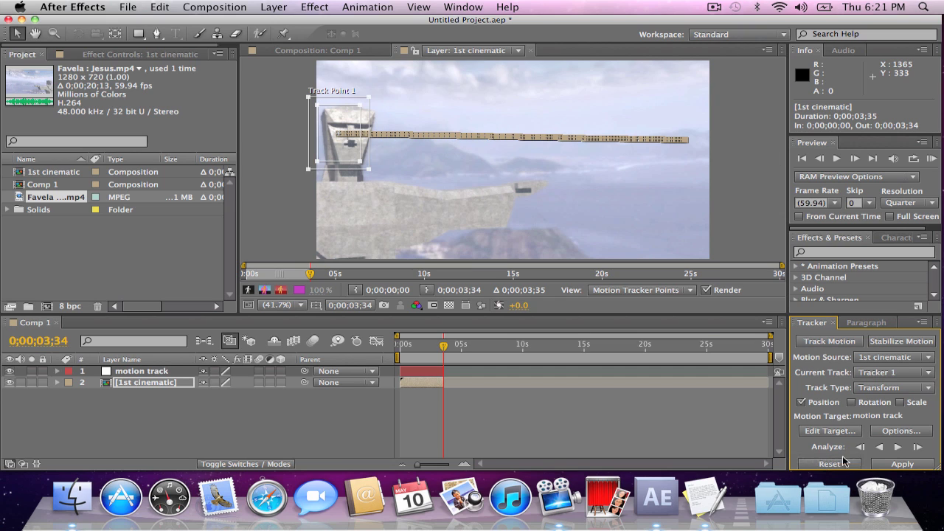
left_click(840, 430)
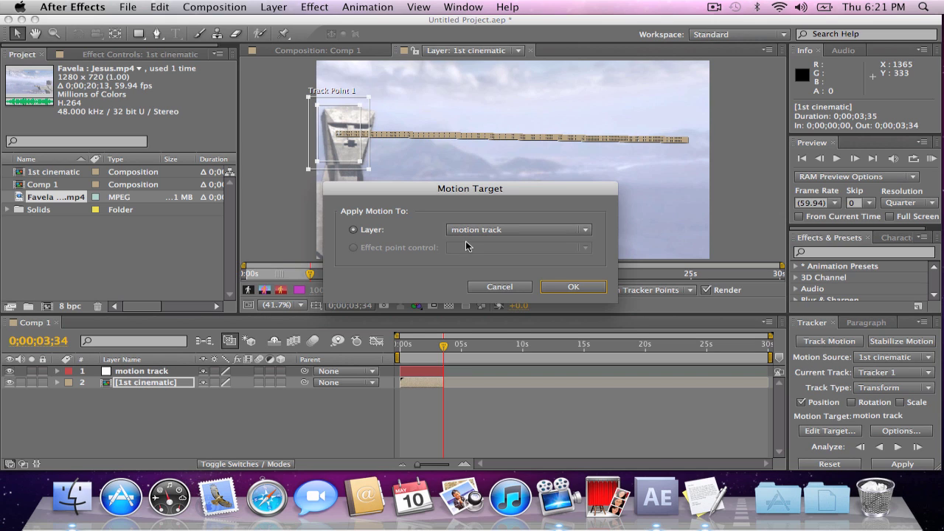
left_click(573, 285)
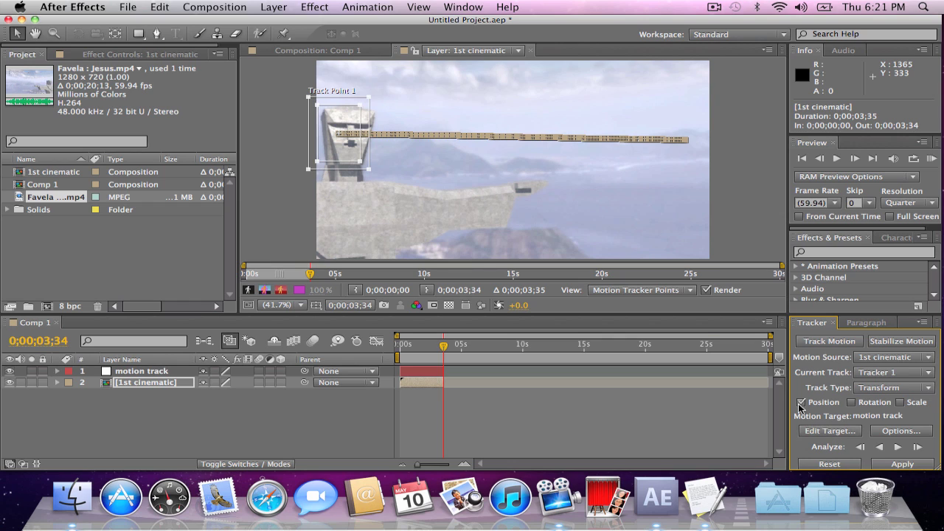
Apply the track data in X and Y to the motion track null, then return to frame 0
left_click(886, 464)
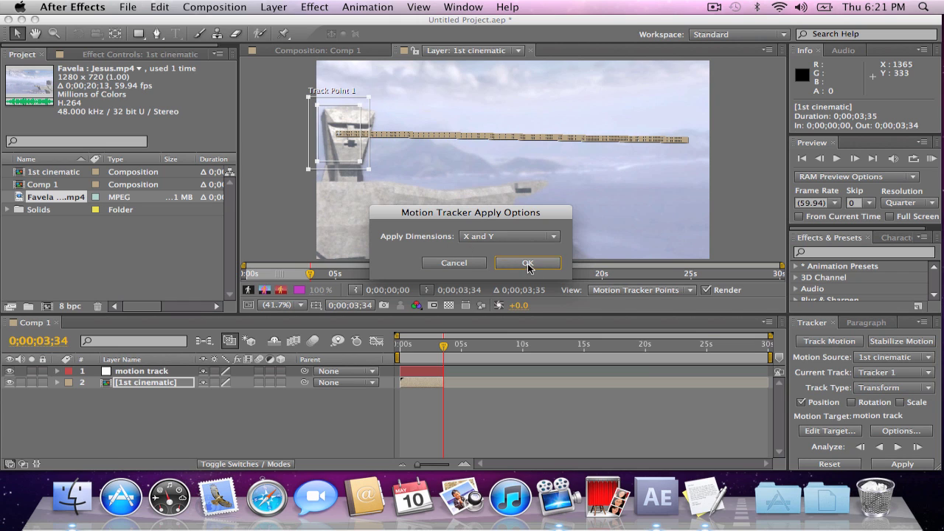
left_click(528, 263)
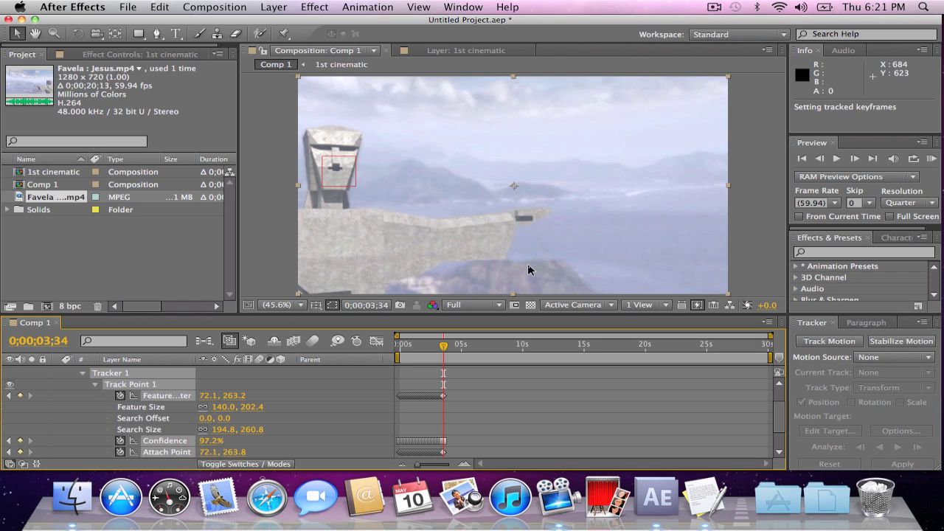
left_click(82, 373)
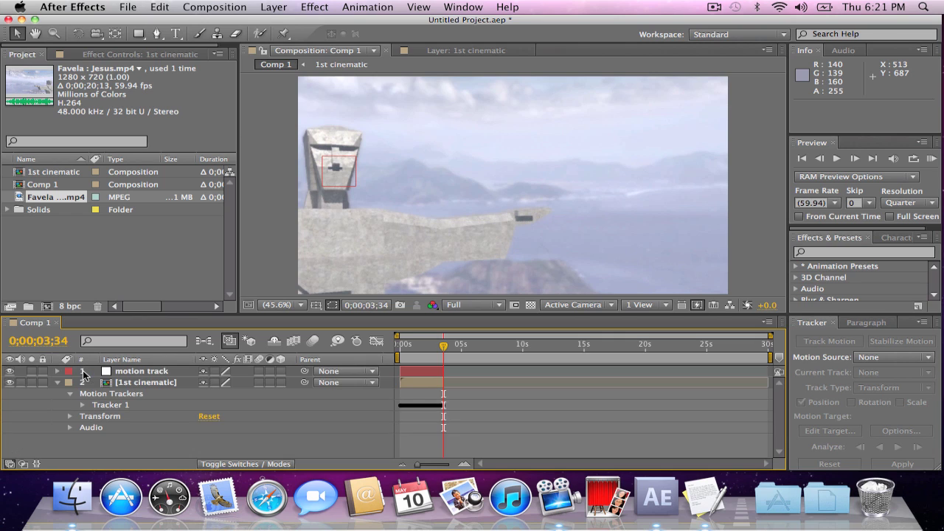
left_click(57, 382)
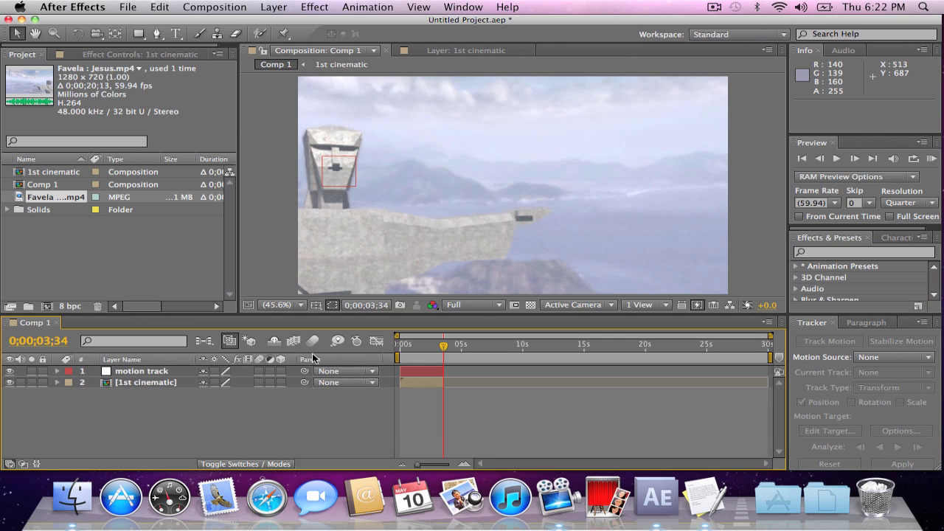
left_click(427, 369)
left_click_drag(442, 349, 390, 343)
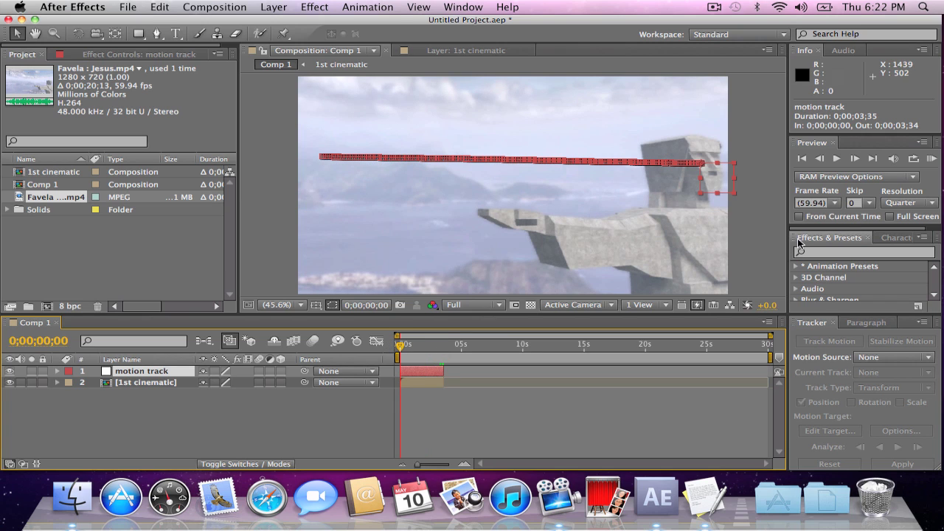
Add a text layer reading 'Poseidon' in the upper-left sky
left_click(175, 35)
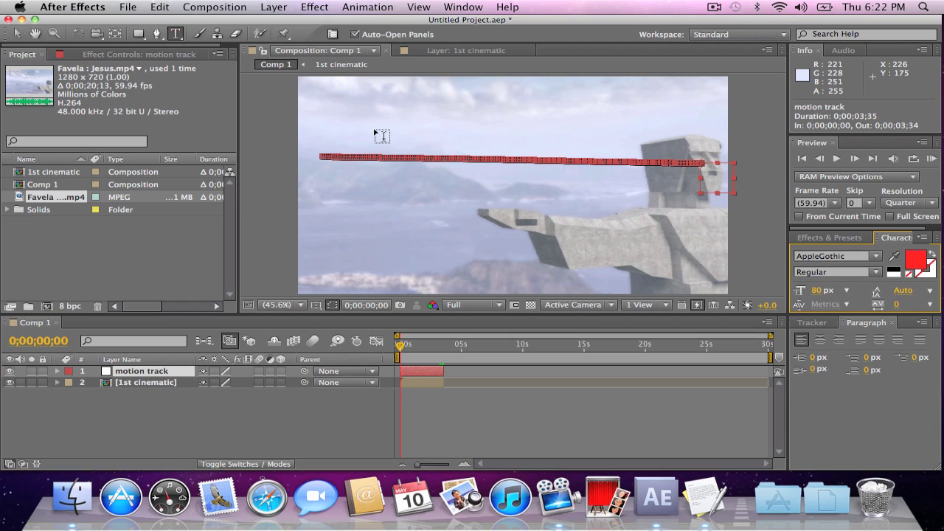
left_click_drag(353, 103, 534, 136)
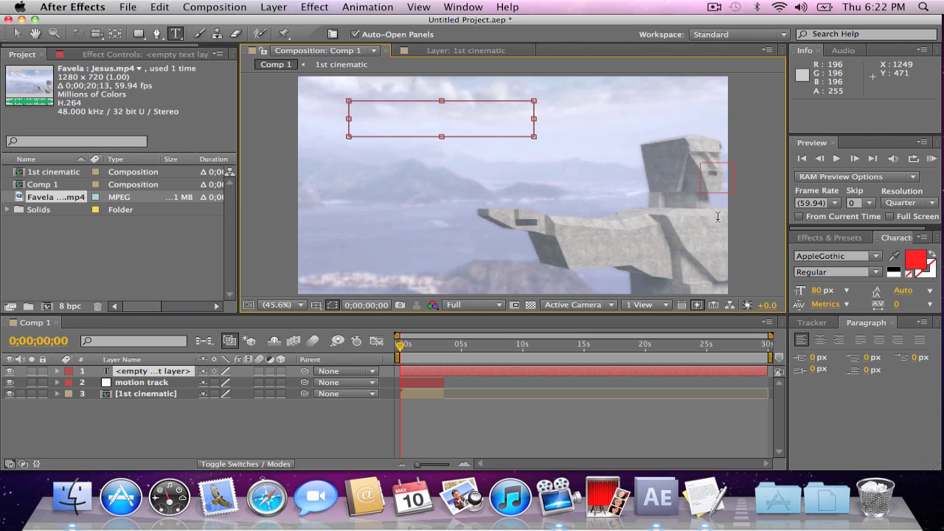
type("P")
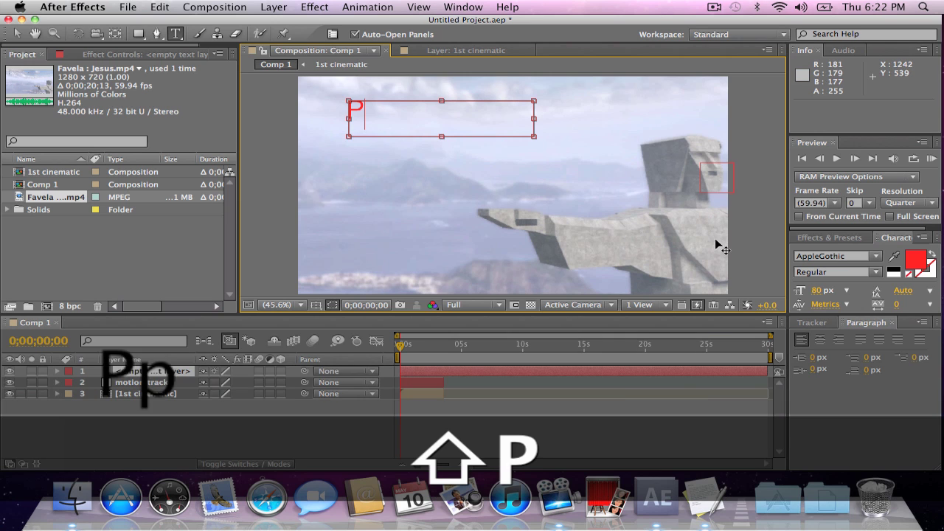
type("oseidon")
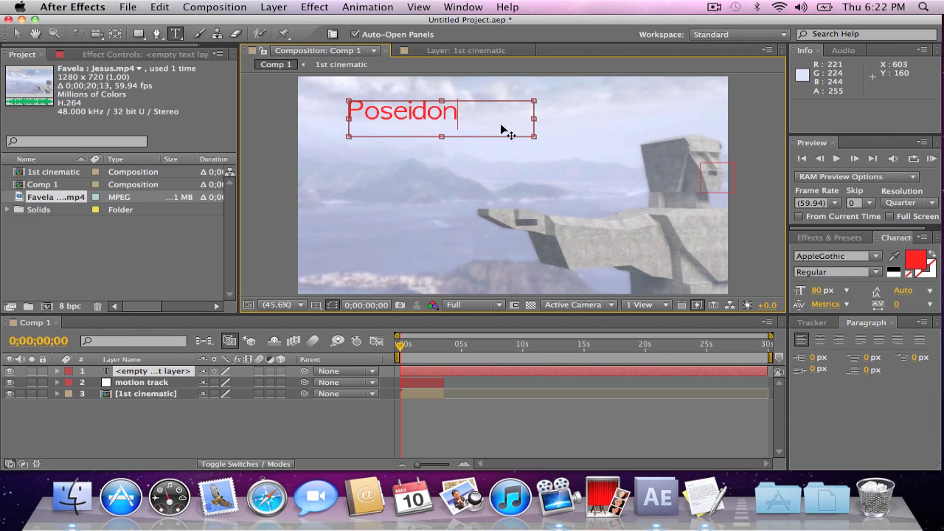
Color the letters 'oseidon' near-black and commit the text edit
left_click_drag(454, 114, 363, 116)
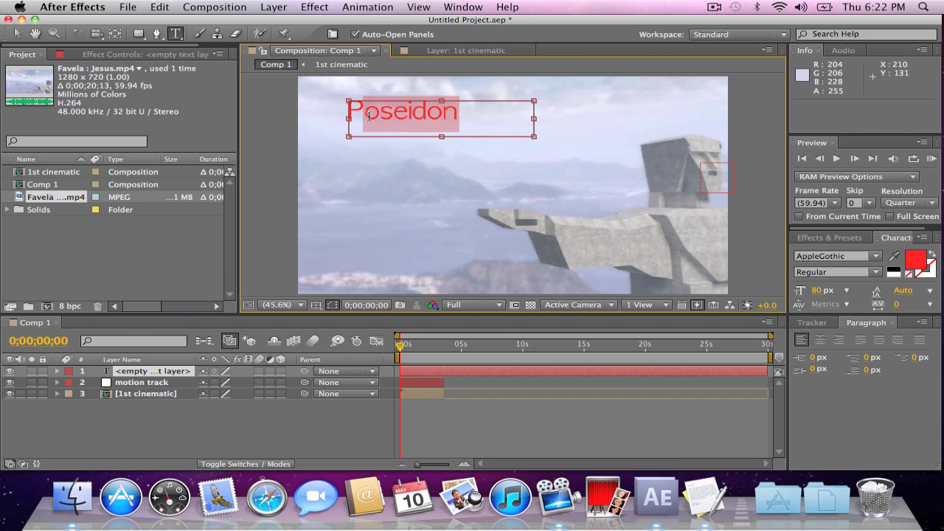
left_click(914, 258)
left_click(300, 176)
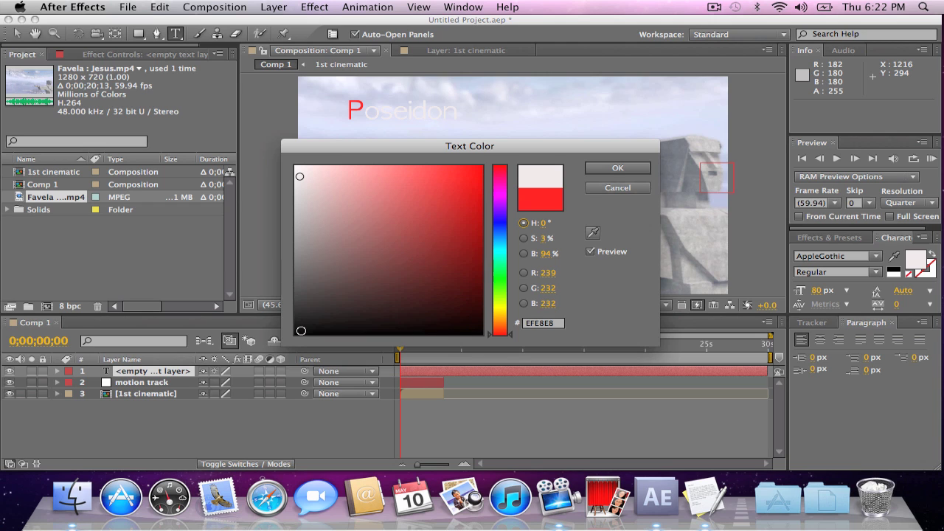
left_click(300, 331)
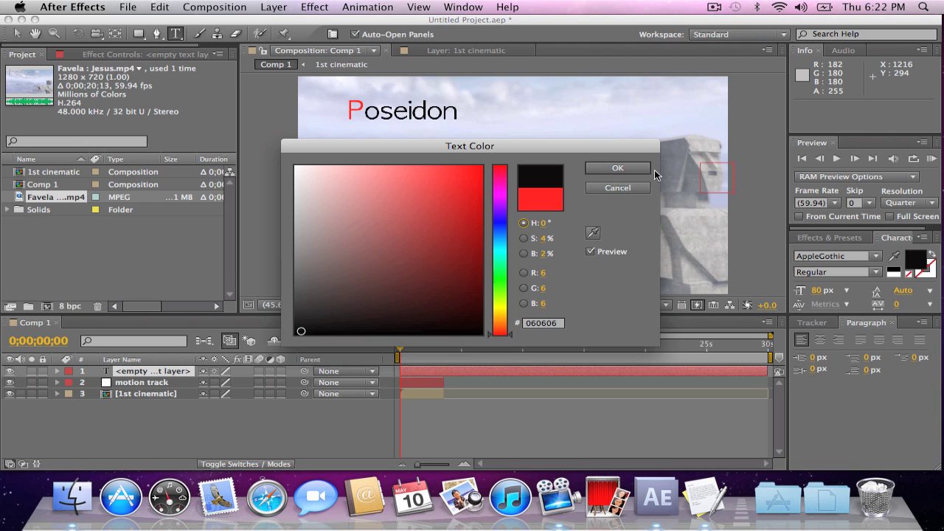
left_click(615, 170)
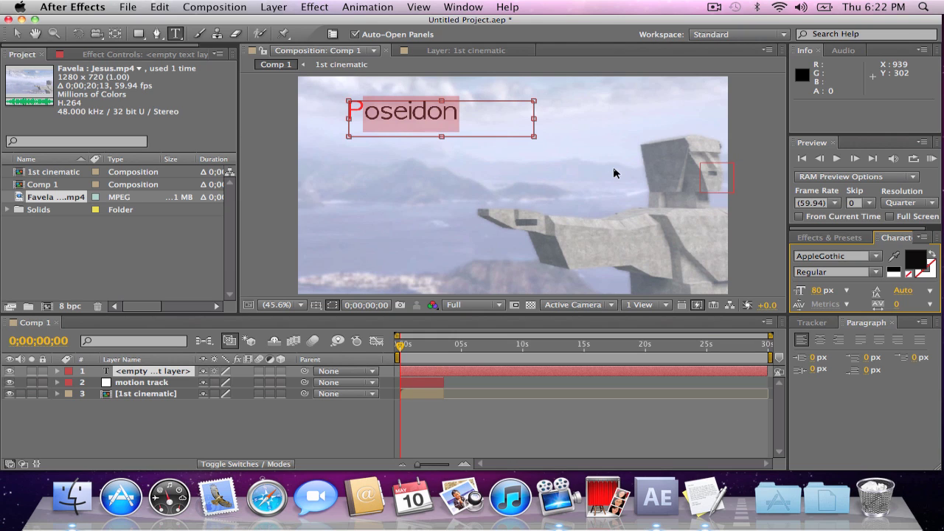
left_click(426, 377)
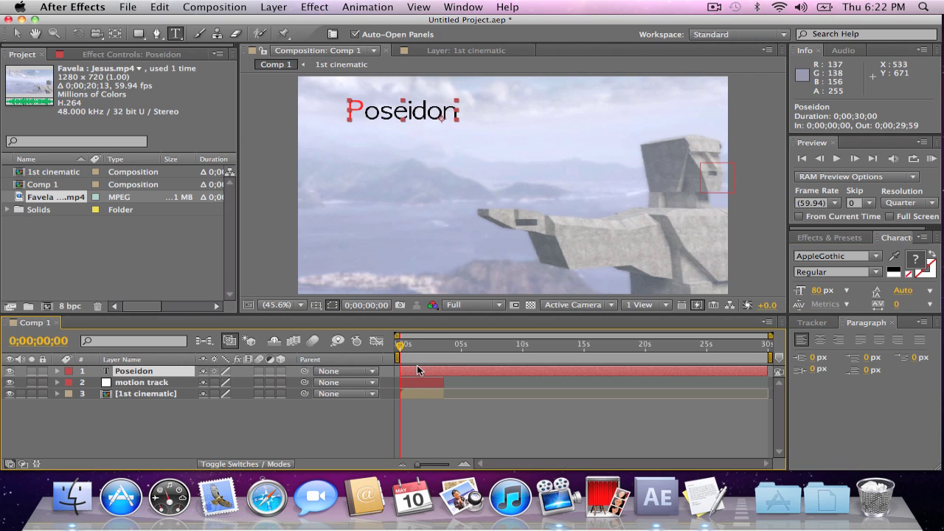
Make Poseidon a 3D layer and move it down-right toward the statue
left_click(280, 371)
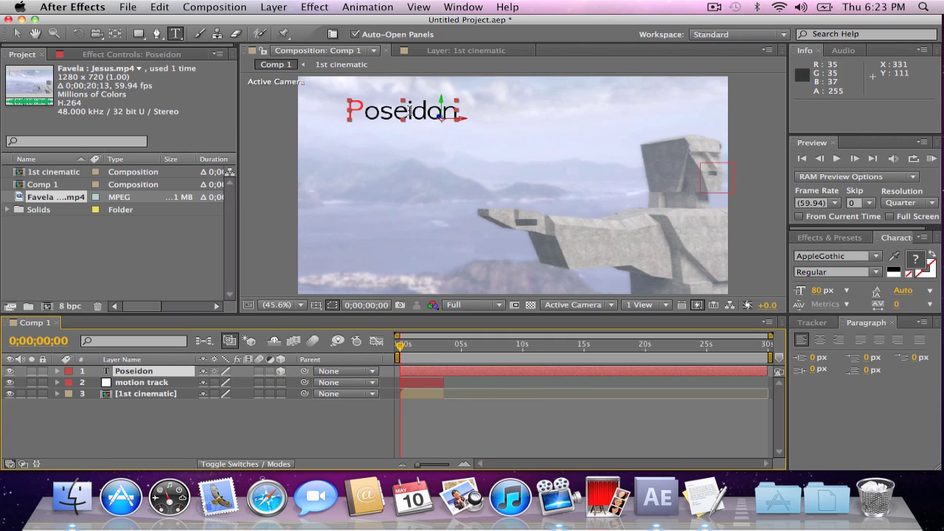
left_click(258, 465)
left_click(259, 465)
left_click(258, 464)
left_click(259, 464)
left_click_drag(488, 192, 582, 269)
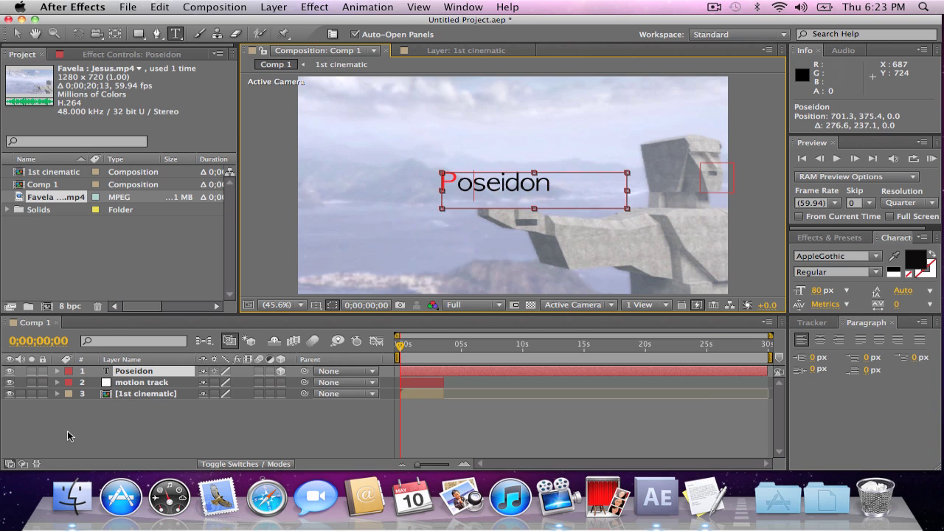
Rotate Poseidon to X 2°, Y 5°, Z 7° and place it on the statue's arm at 736.5, 412.7
left_click(132, 373)
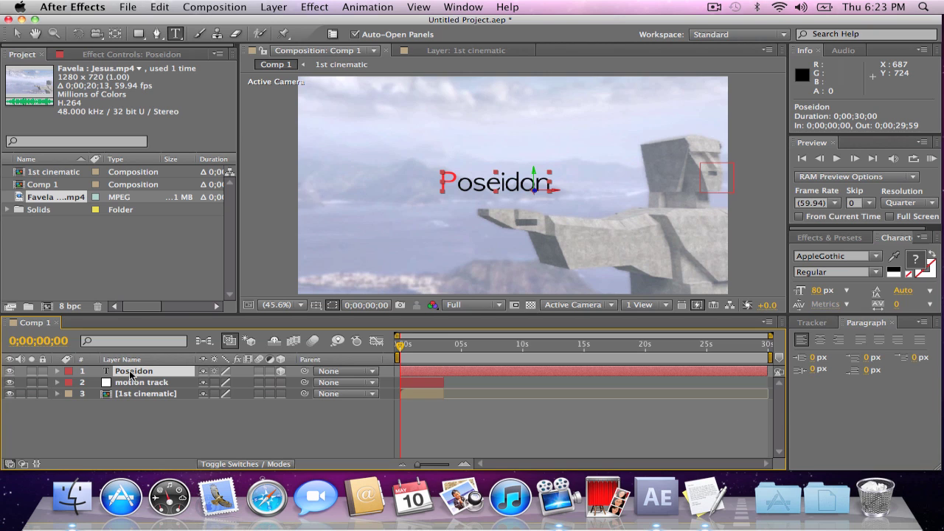
key("r")
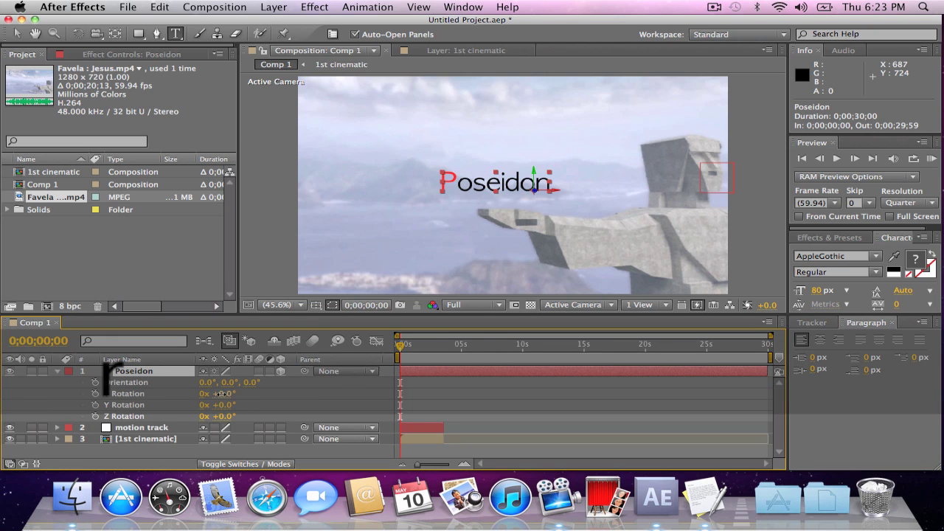
mouse_move(221, 393)
left_mouse_down()
mouse_move(223, 405)
mouse_move(213, 404)
mouse_move(223, 415)
mouse_move(196, 385)
mouse_move(258, 402)
mouse_move(202, 404)
mouse_move(224, 416)
mouse_move(229, 393)
mouse_move(197, 380)
left_mouse_up()
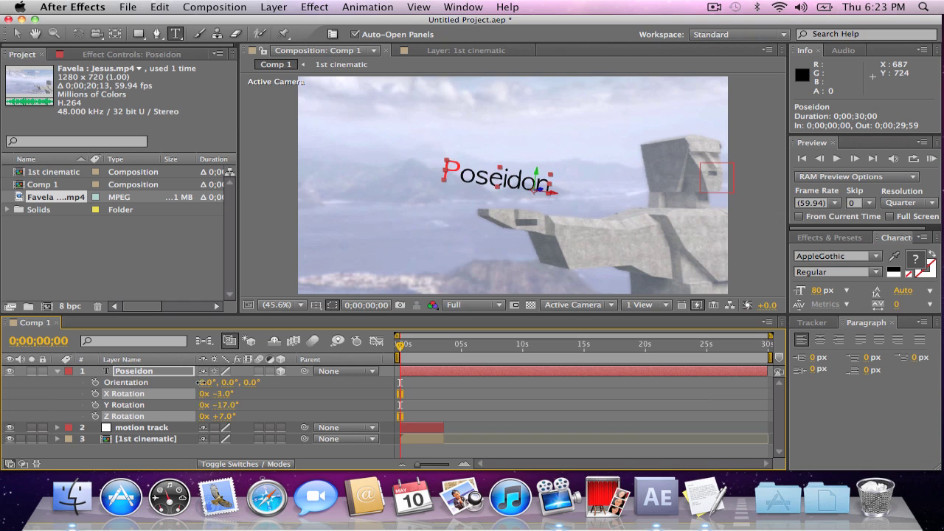
left_click_drag(202, 383, 212, 391)
left_click(520, 167)
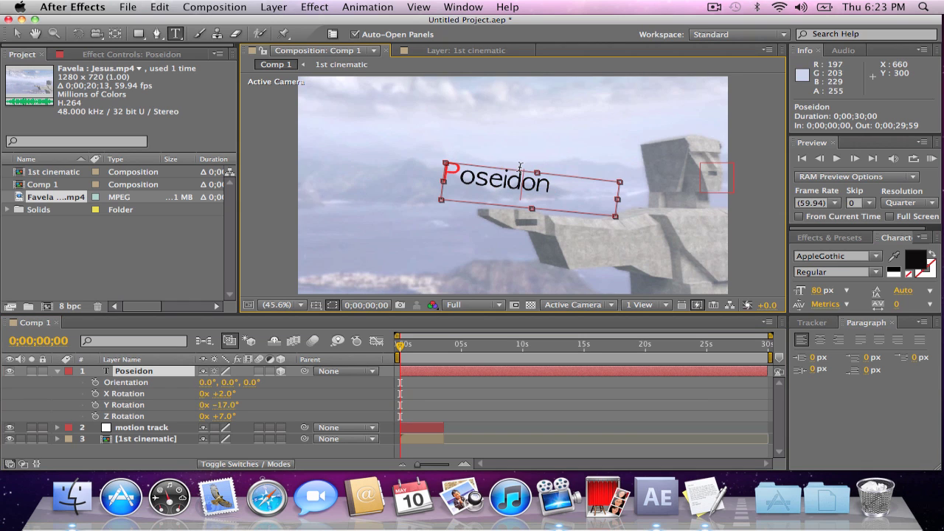
left_click_drag(627, 160, 553, 259)
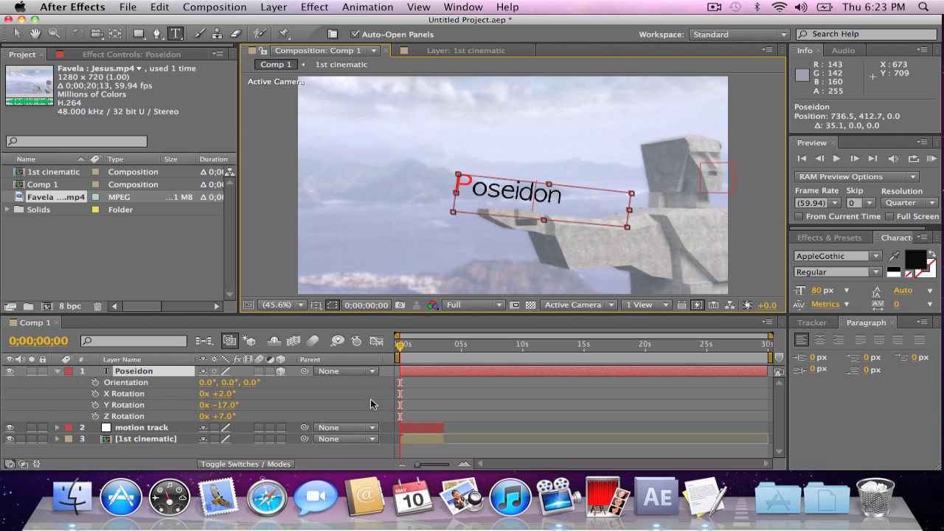
left_click_drag(235, 410, 254, 387)
Duplicate Poseidon with Cmd+D, move the copy up and retype it as 'Presents'
left_click(56, 370)
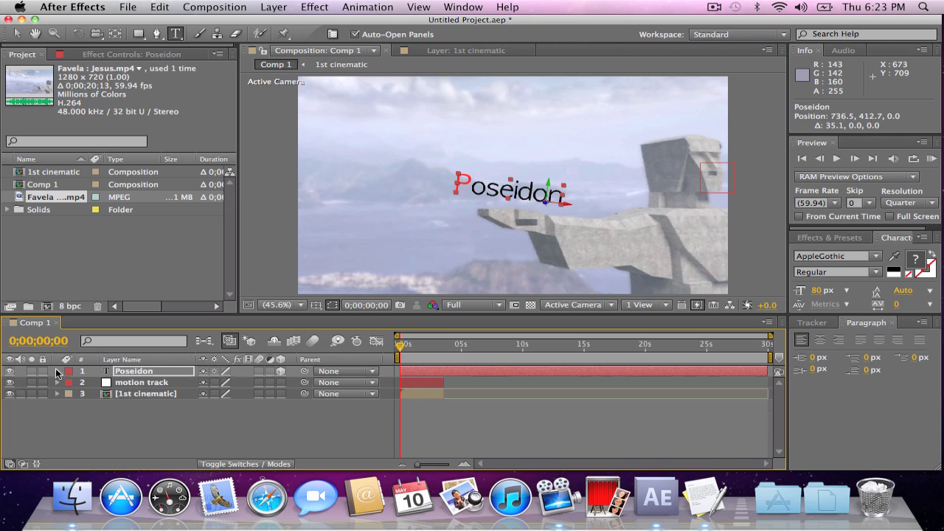
left_click(127, 373)
key("super+d")
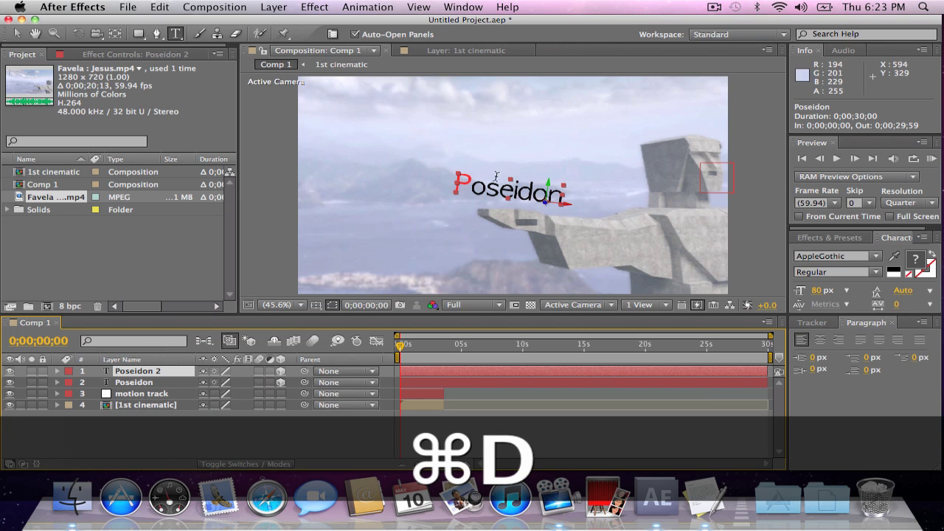
left_click_drag(503, 147, 508, 97)
left_click(574, 139)
key("BackSpace")
key("BackSpace")
key("BackSpace")
key("BackSpace")
key("BackSpace")
key("BackSpace")
key("BackSpace")
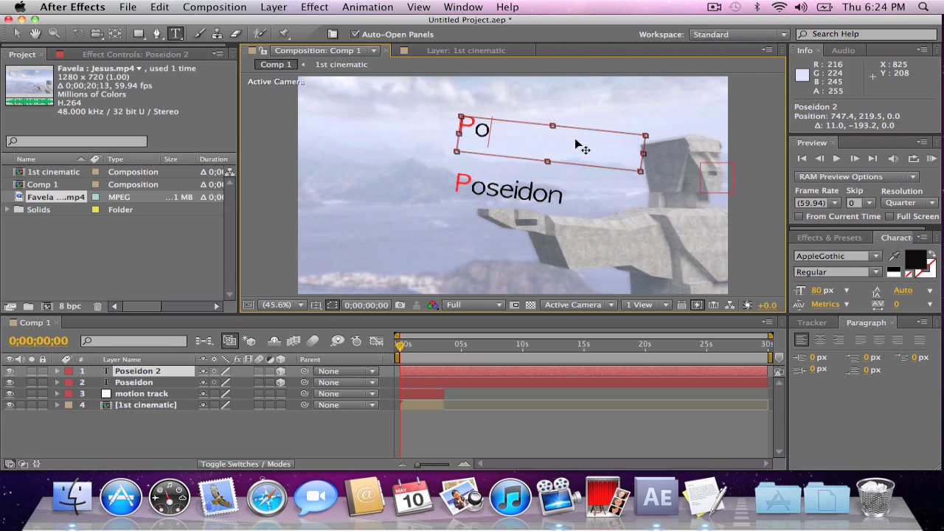
type("resents")
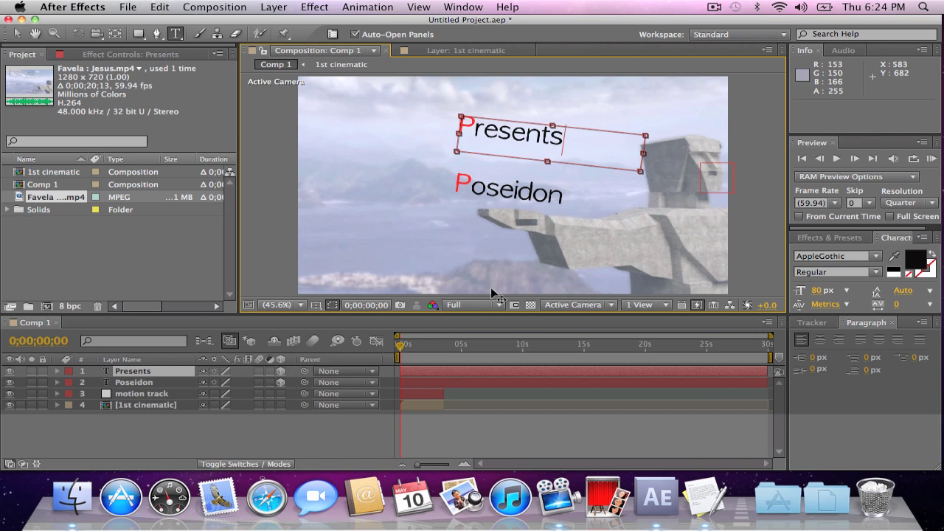
At 0;00;02;57, place Presents beside Poseidon and tilt it to X -2°, Z 2°
left_click(435, 345)
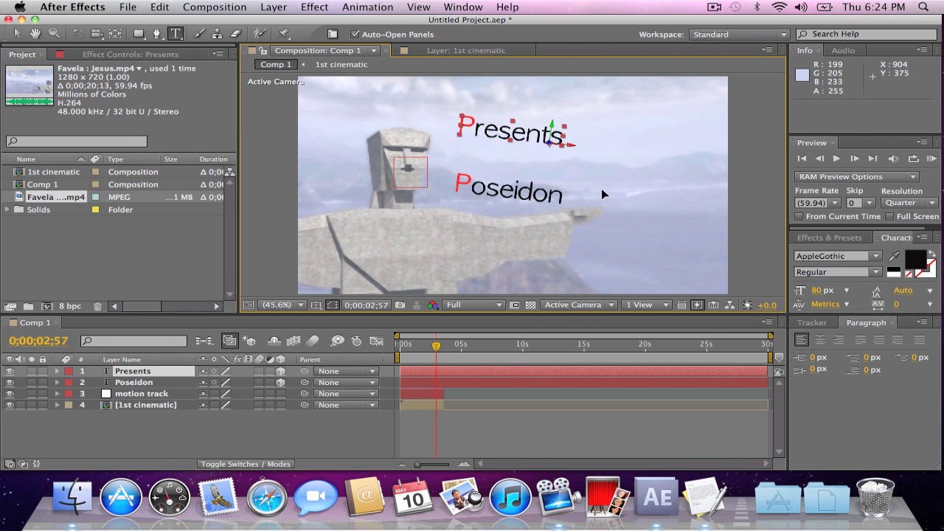
left_click_drag(601, 188, 685, 246)
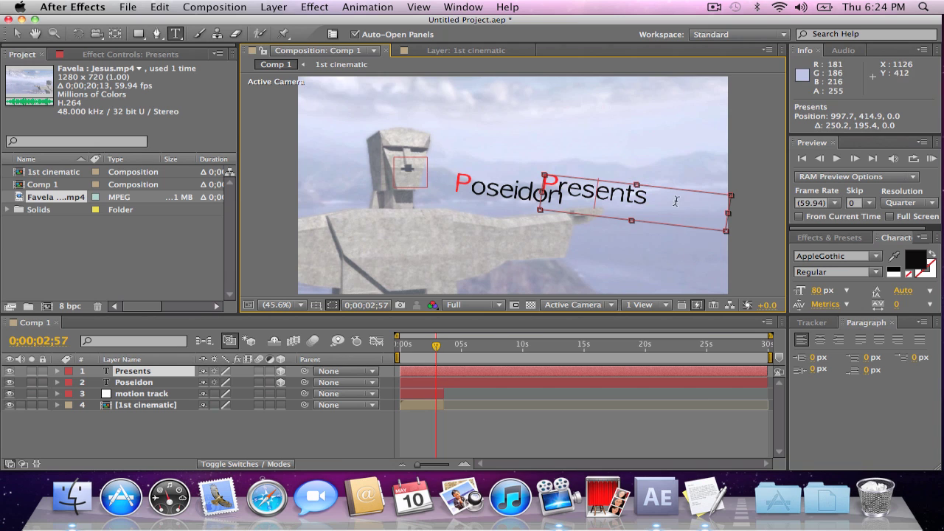
left_click(133, 371)
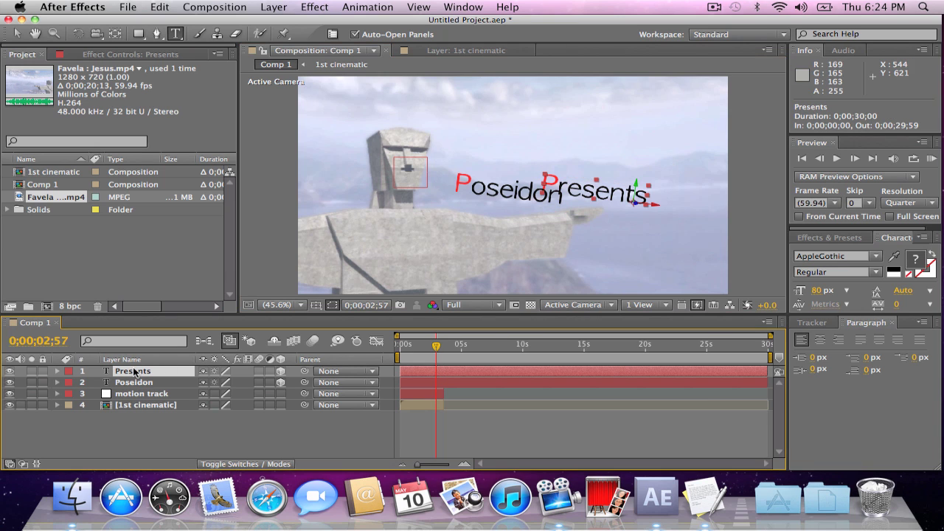
key("r")
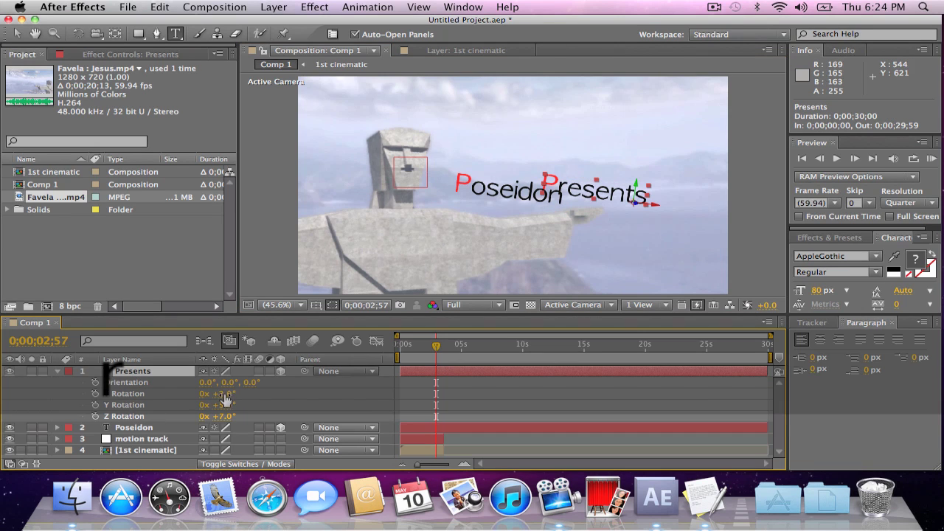
left_click_drag(221, 393, 221, 417)
Undo the stray empty text layer and parent Presents to the motion track null
left_click(588, 151)
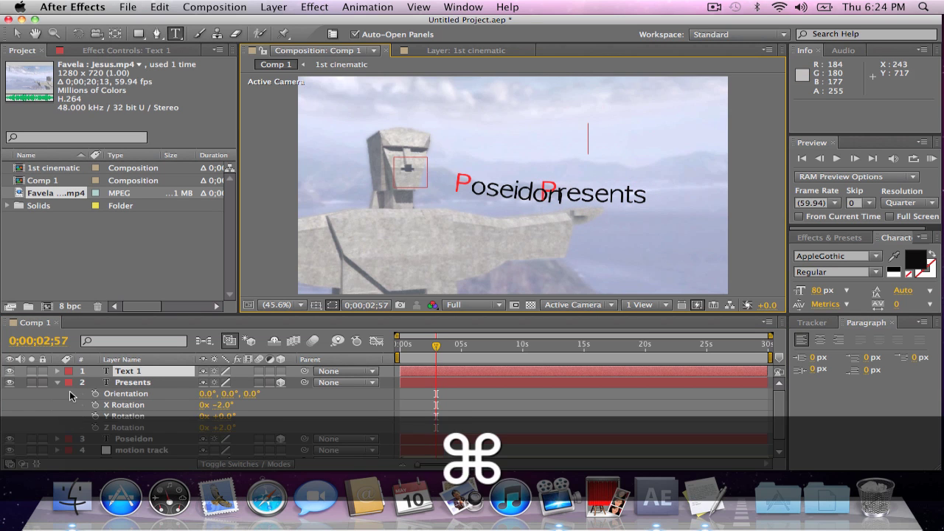
key("super+z")
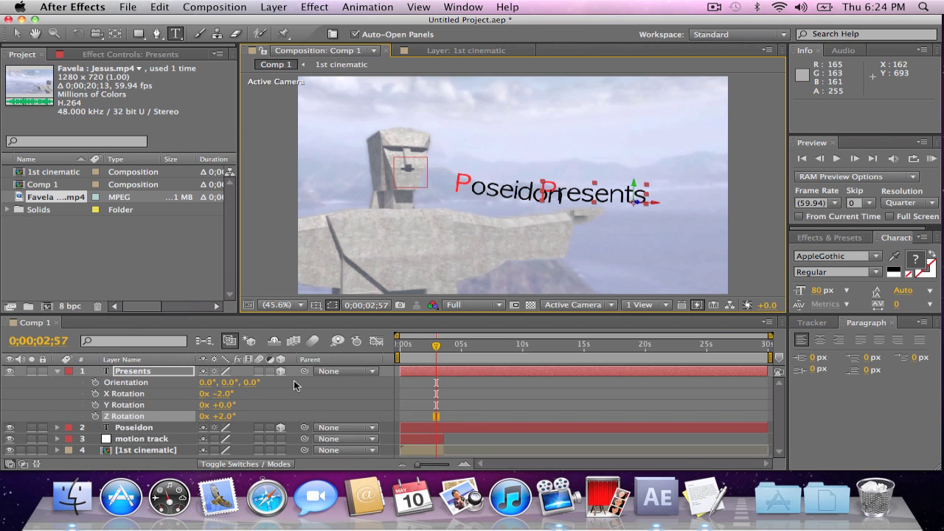
left_click(303, 372)
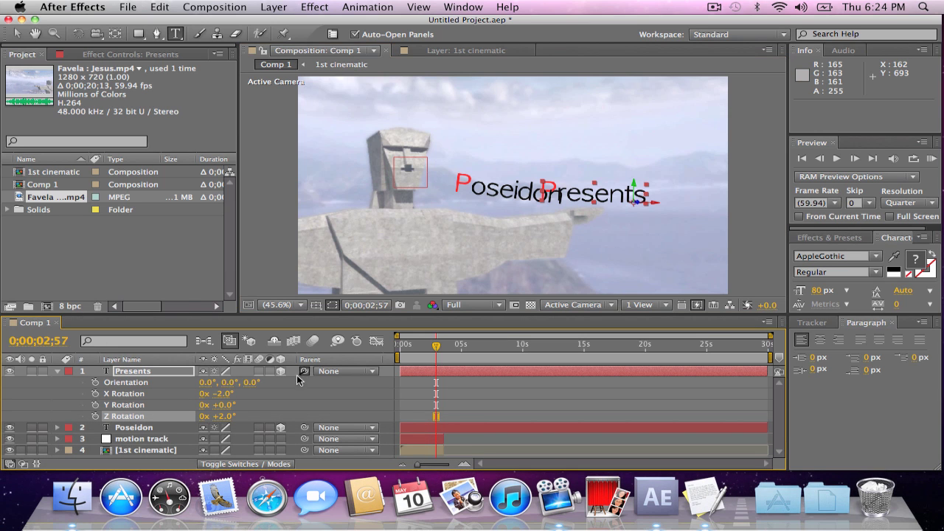
left_click_drag(290, 382, 165, 445)
left_click(56, 370)
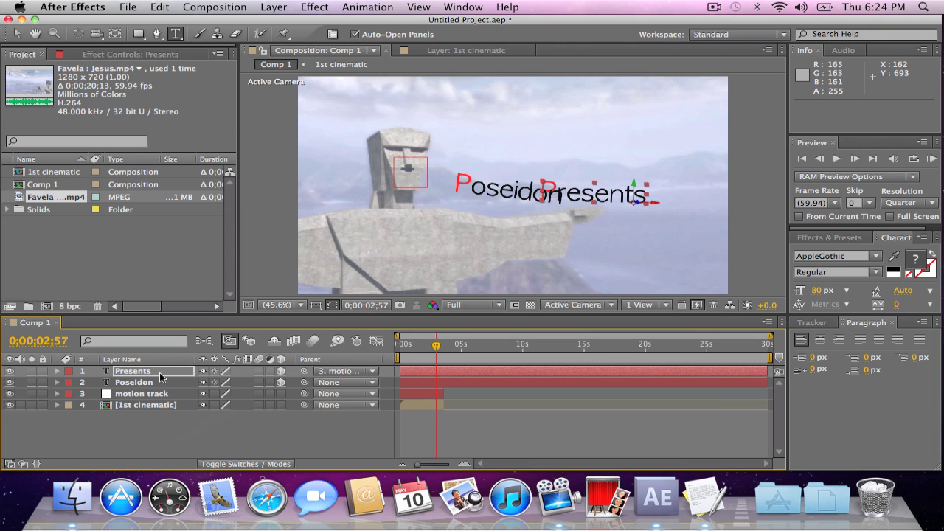
Parent Poseidon to the motion track null, then scrub and preview the clip from the start
left_click(813, 158)
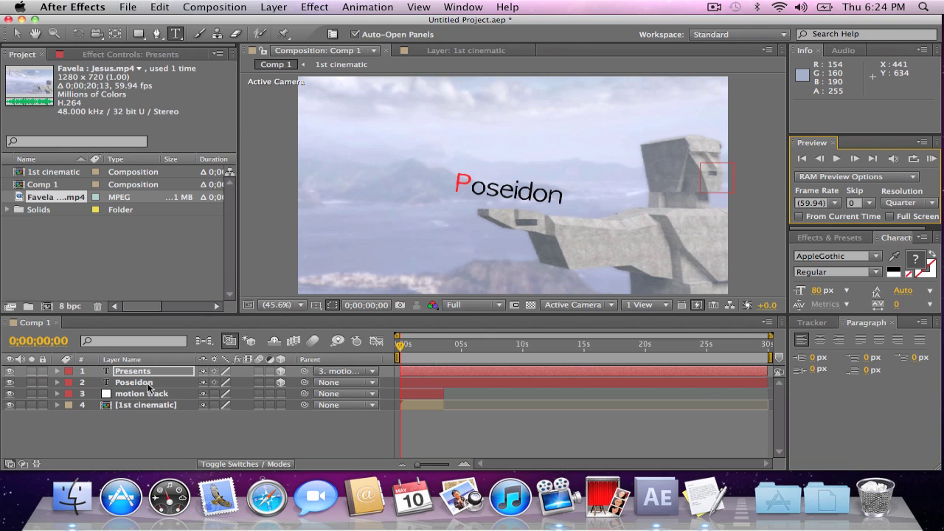
left_click(147, 383)
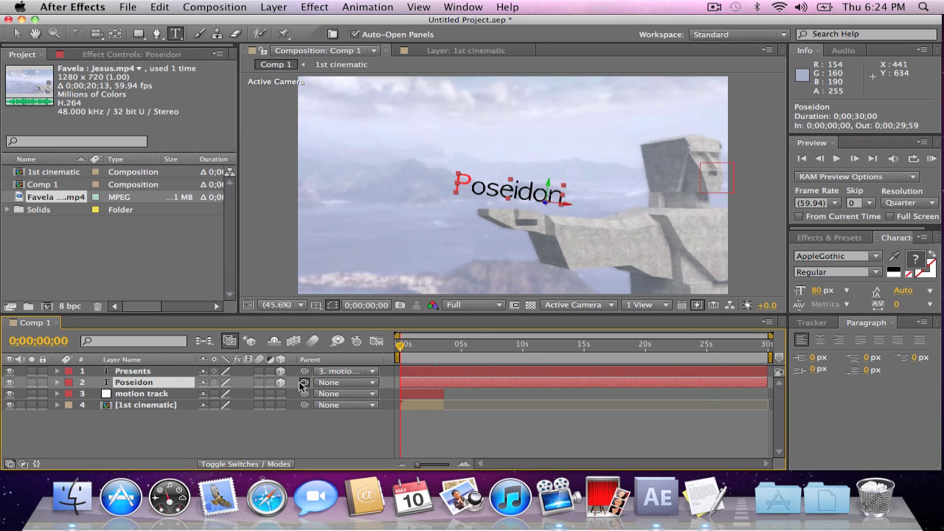
left_click_drag(303, 383, 165, 392)
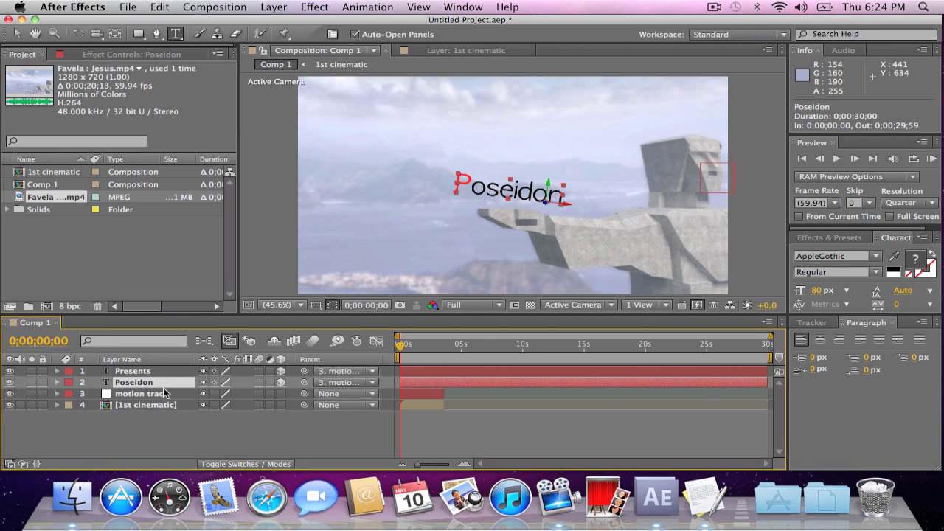
left_click_drag(404, 348, 433, 348)
left_click(400, 345)
key("space")
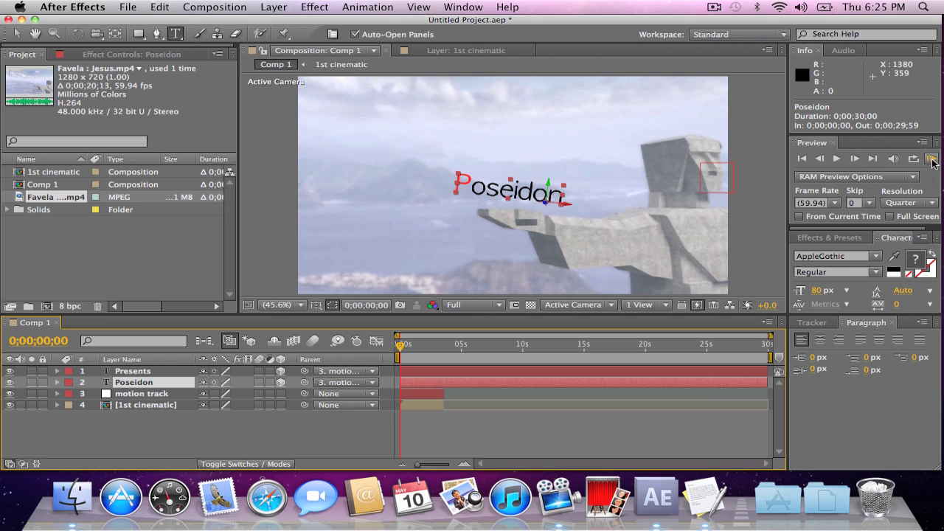
Run a RAM Preview of the tracked Presents and Poseidon titles, then stop it
left_click(712, 5)
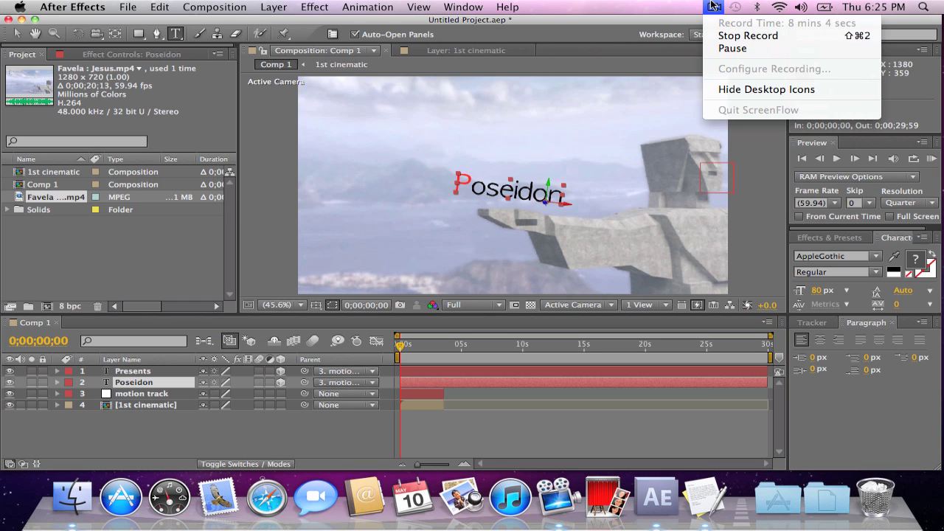
left_click(737, 50)
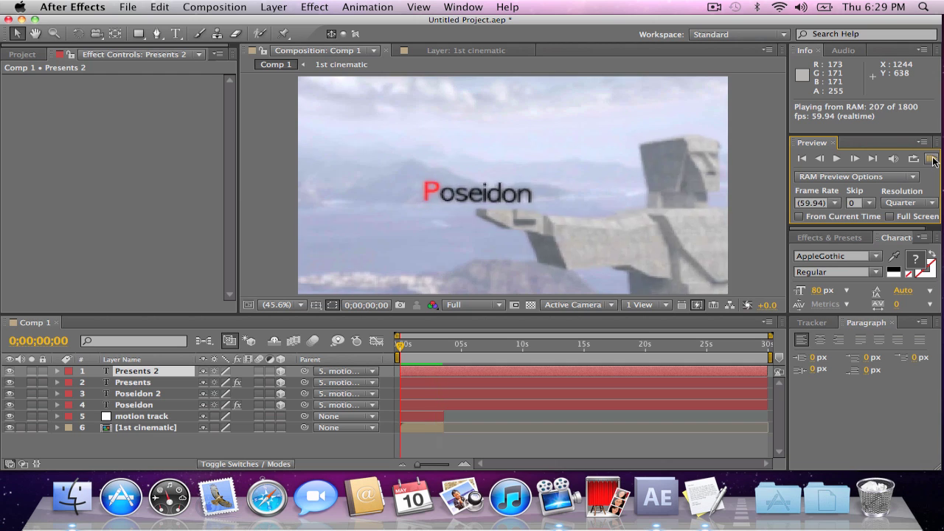
left_click(932, 163)
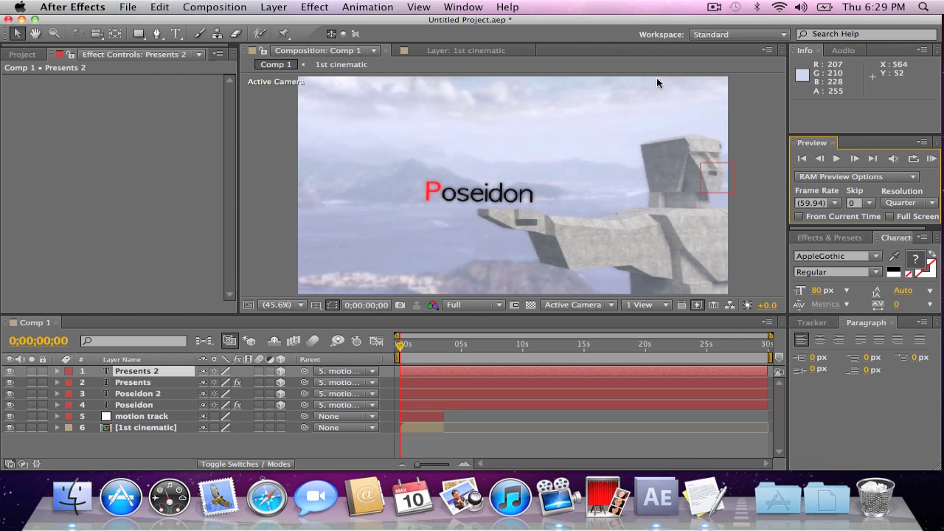
left_click(713, 7)
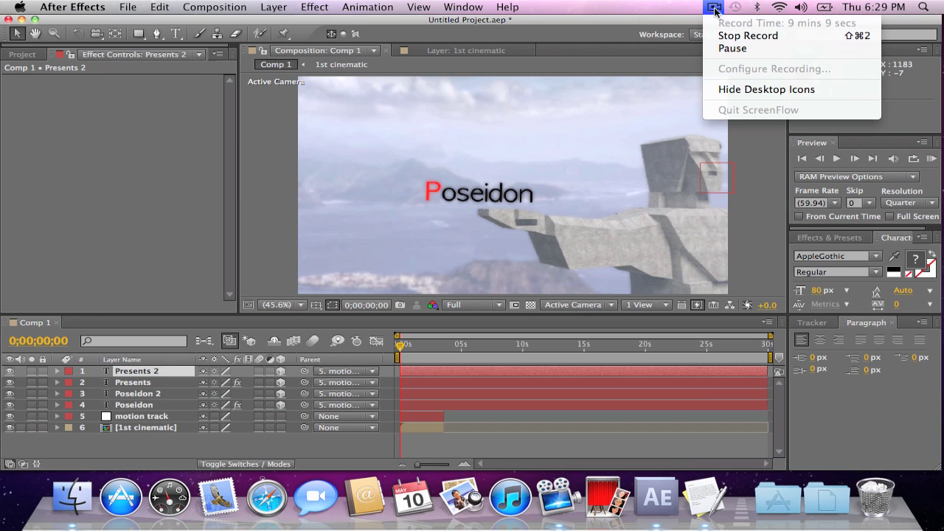